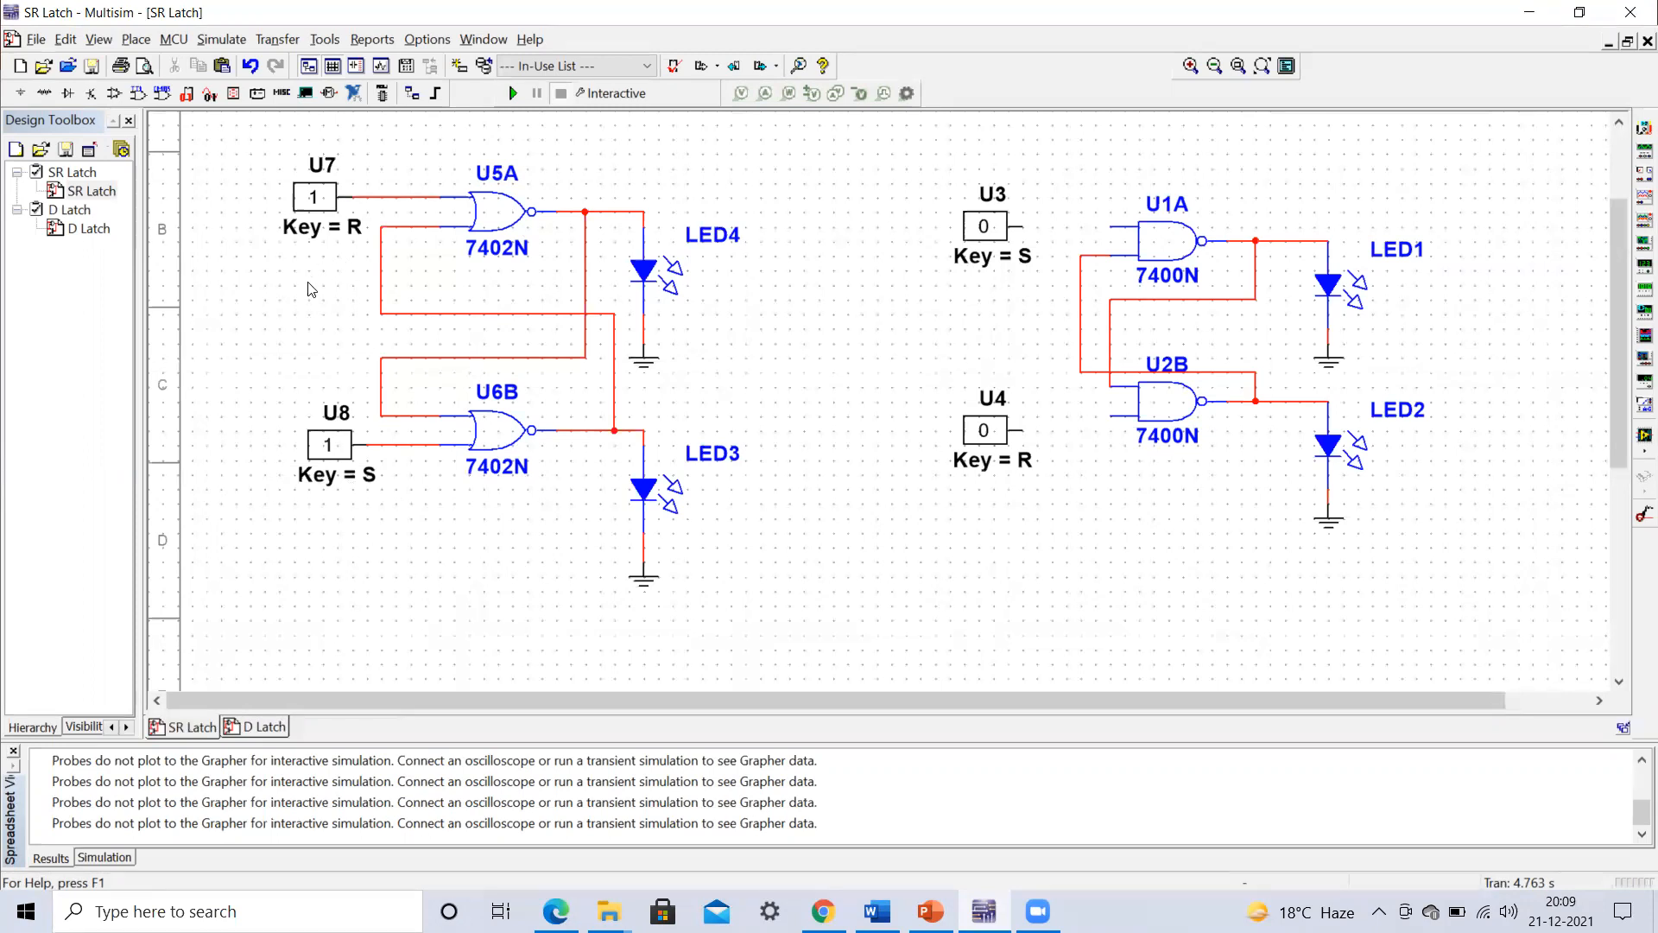
- Set R to 0 with S at 1, run the NOR SR latch simulation, and check its function table in PowerPoint
key("r")
left_click(513, 93)
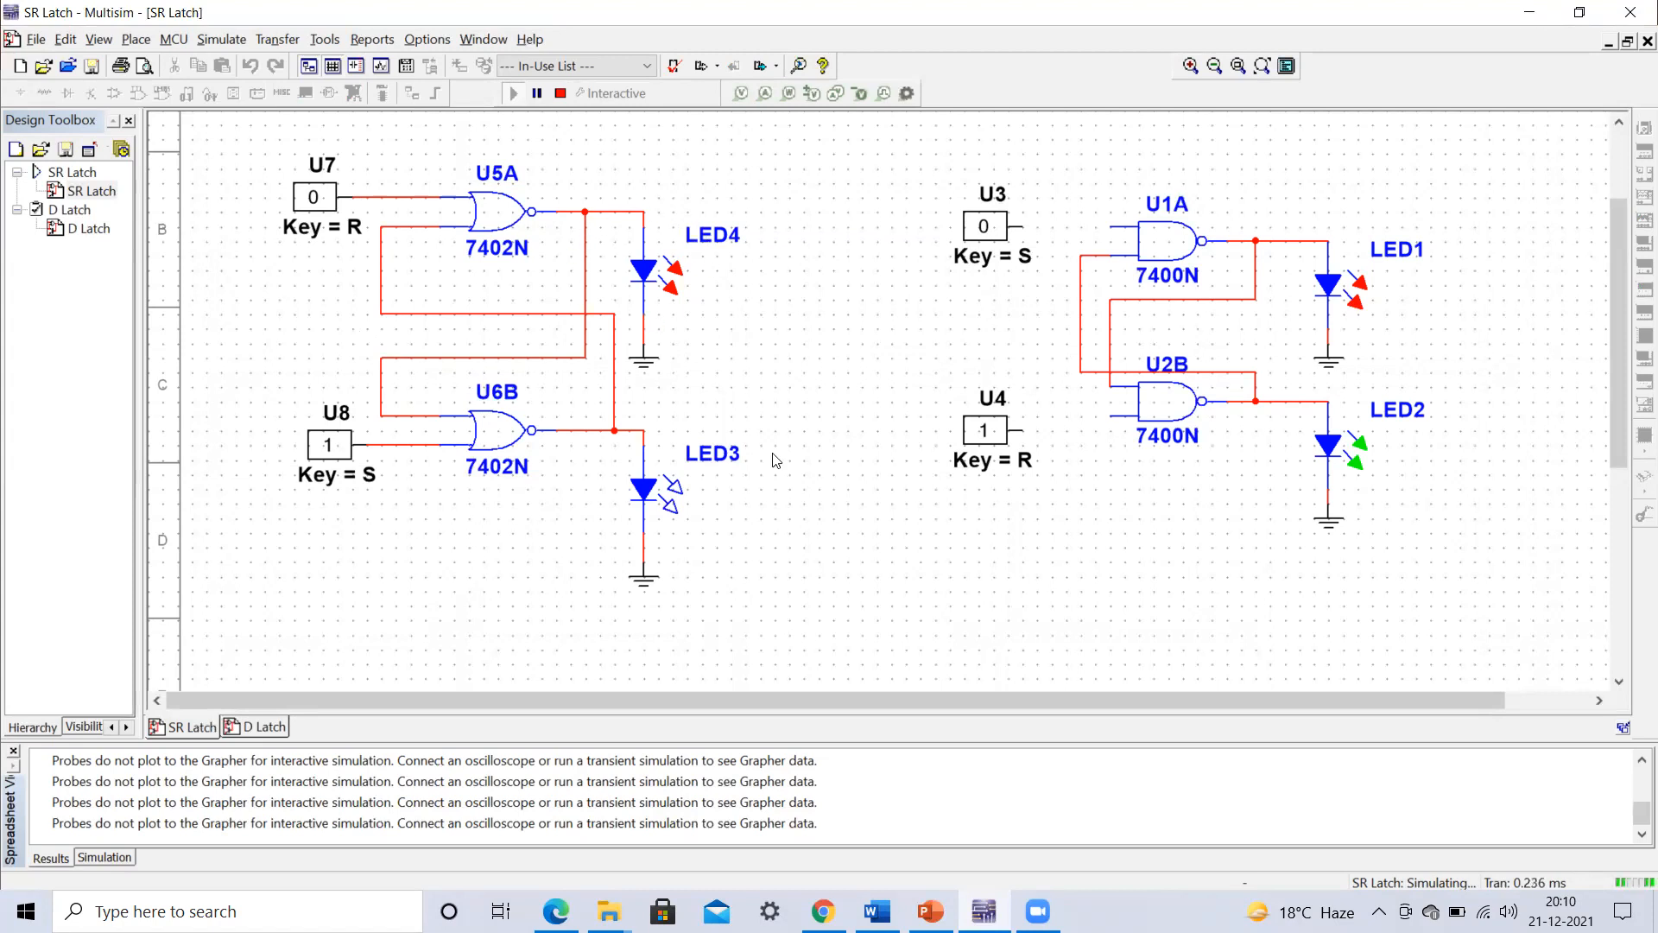
left_click(930, 911)
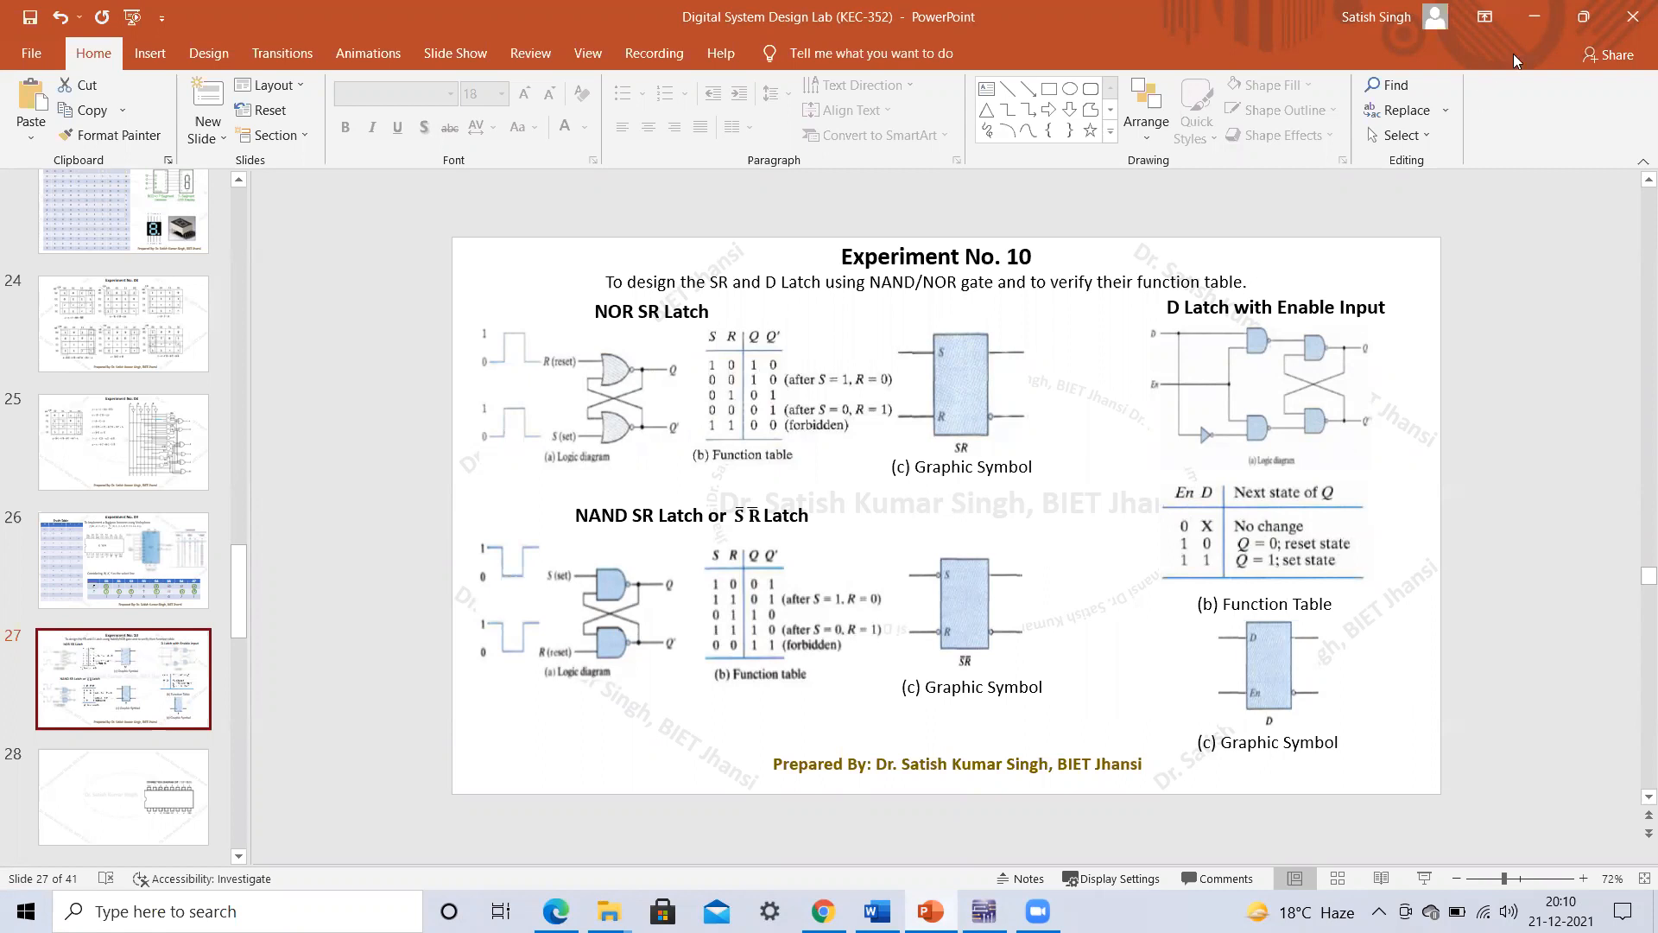
left_click(1535, 17)
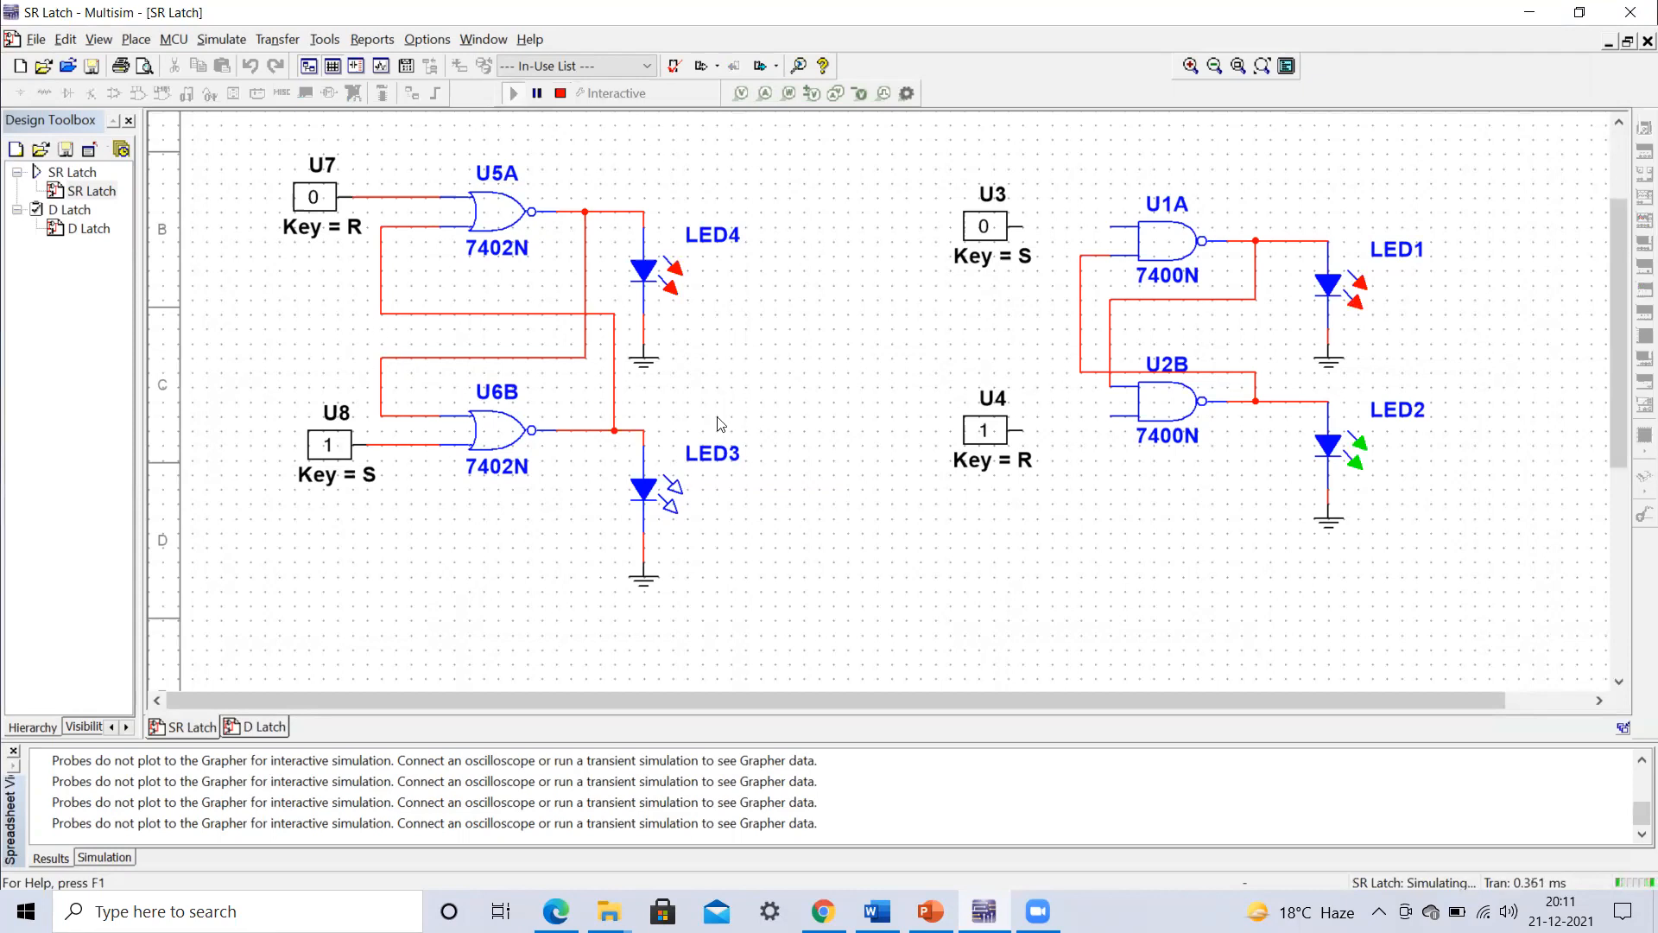
- Test the NOR latch with S=0, R=1, then S=0, R=0, and compare against the function table in PowerPoint
key("s")
key("r")
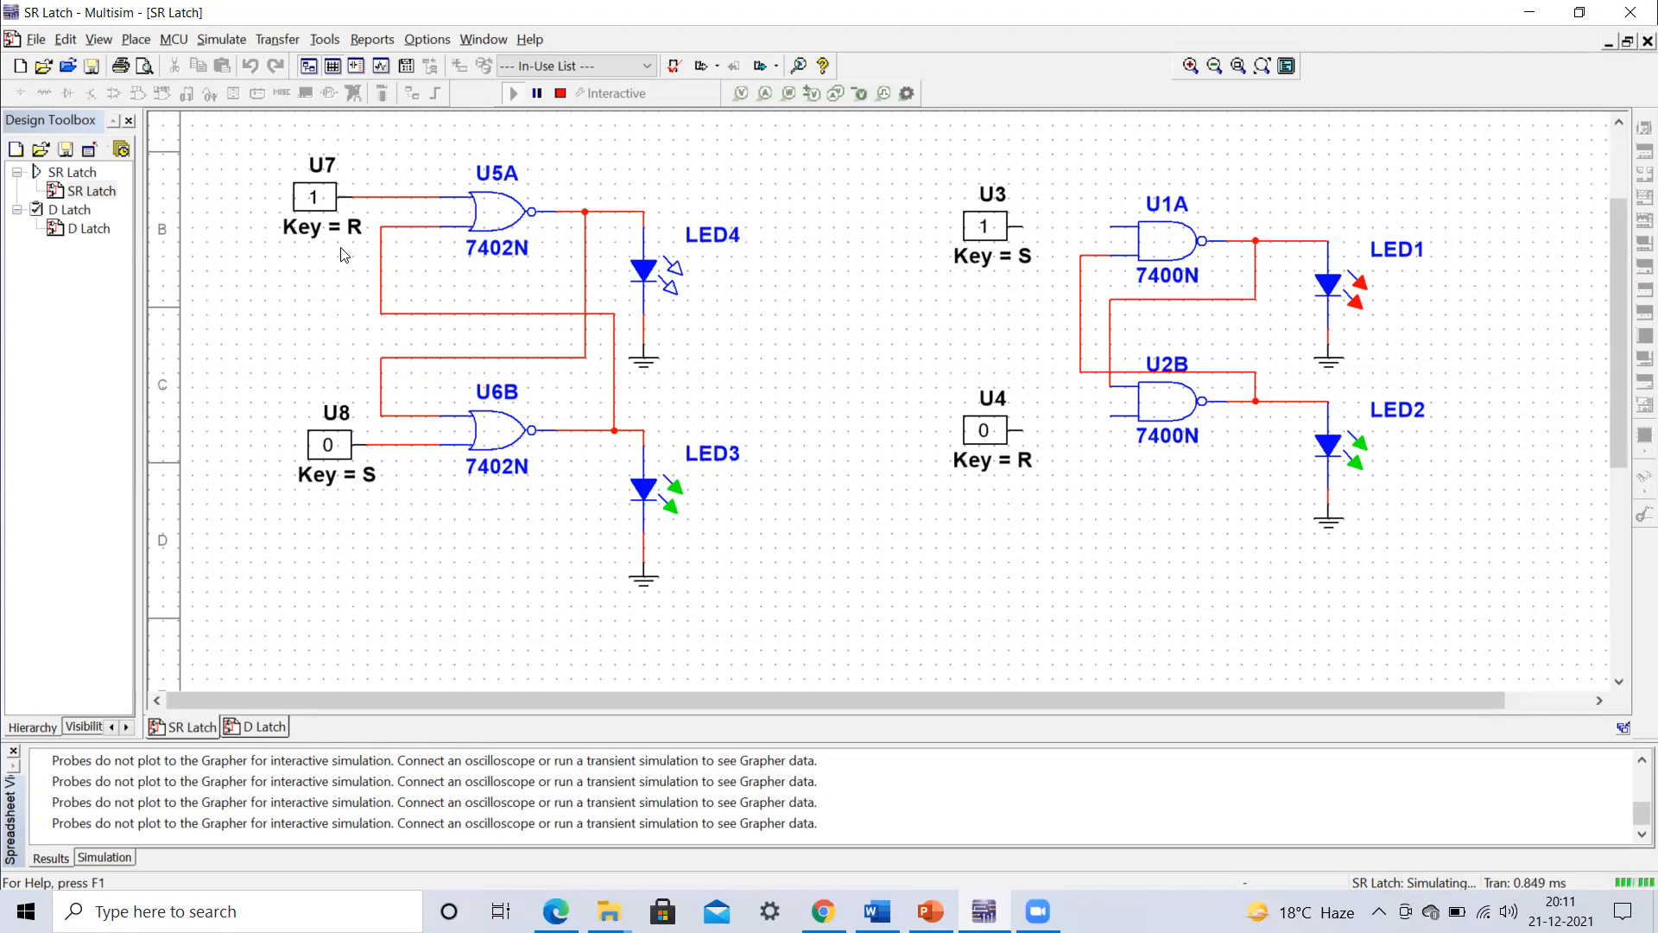
key("r")
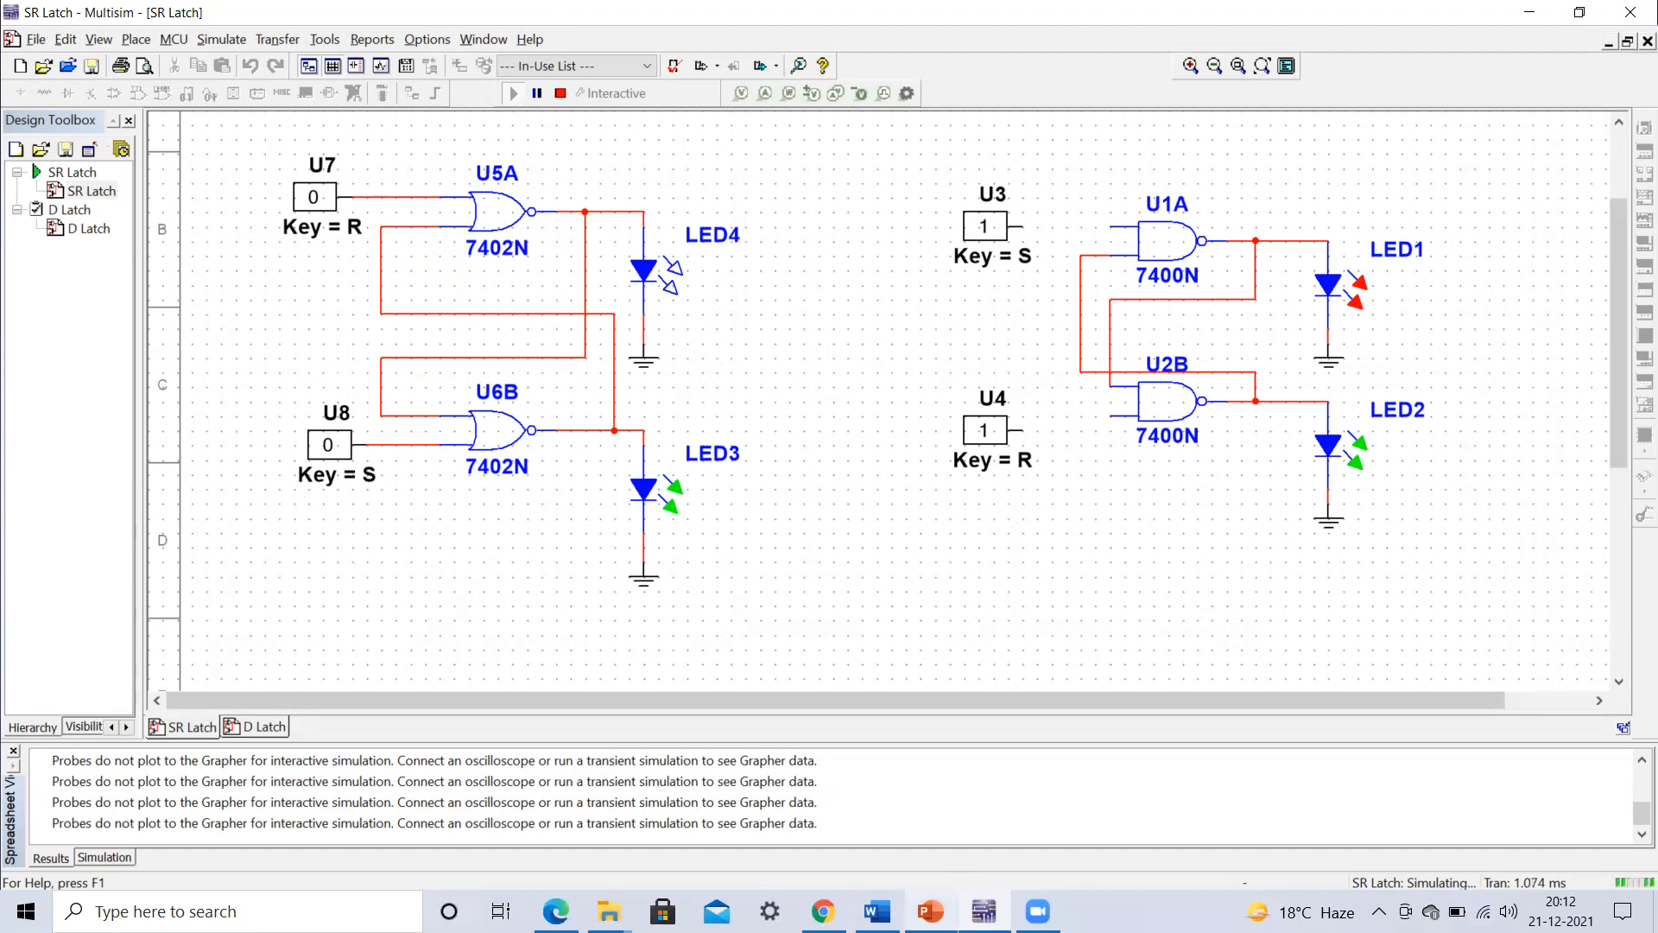
left_click(930, 911)
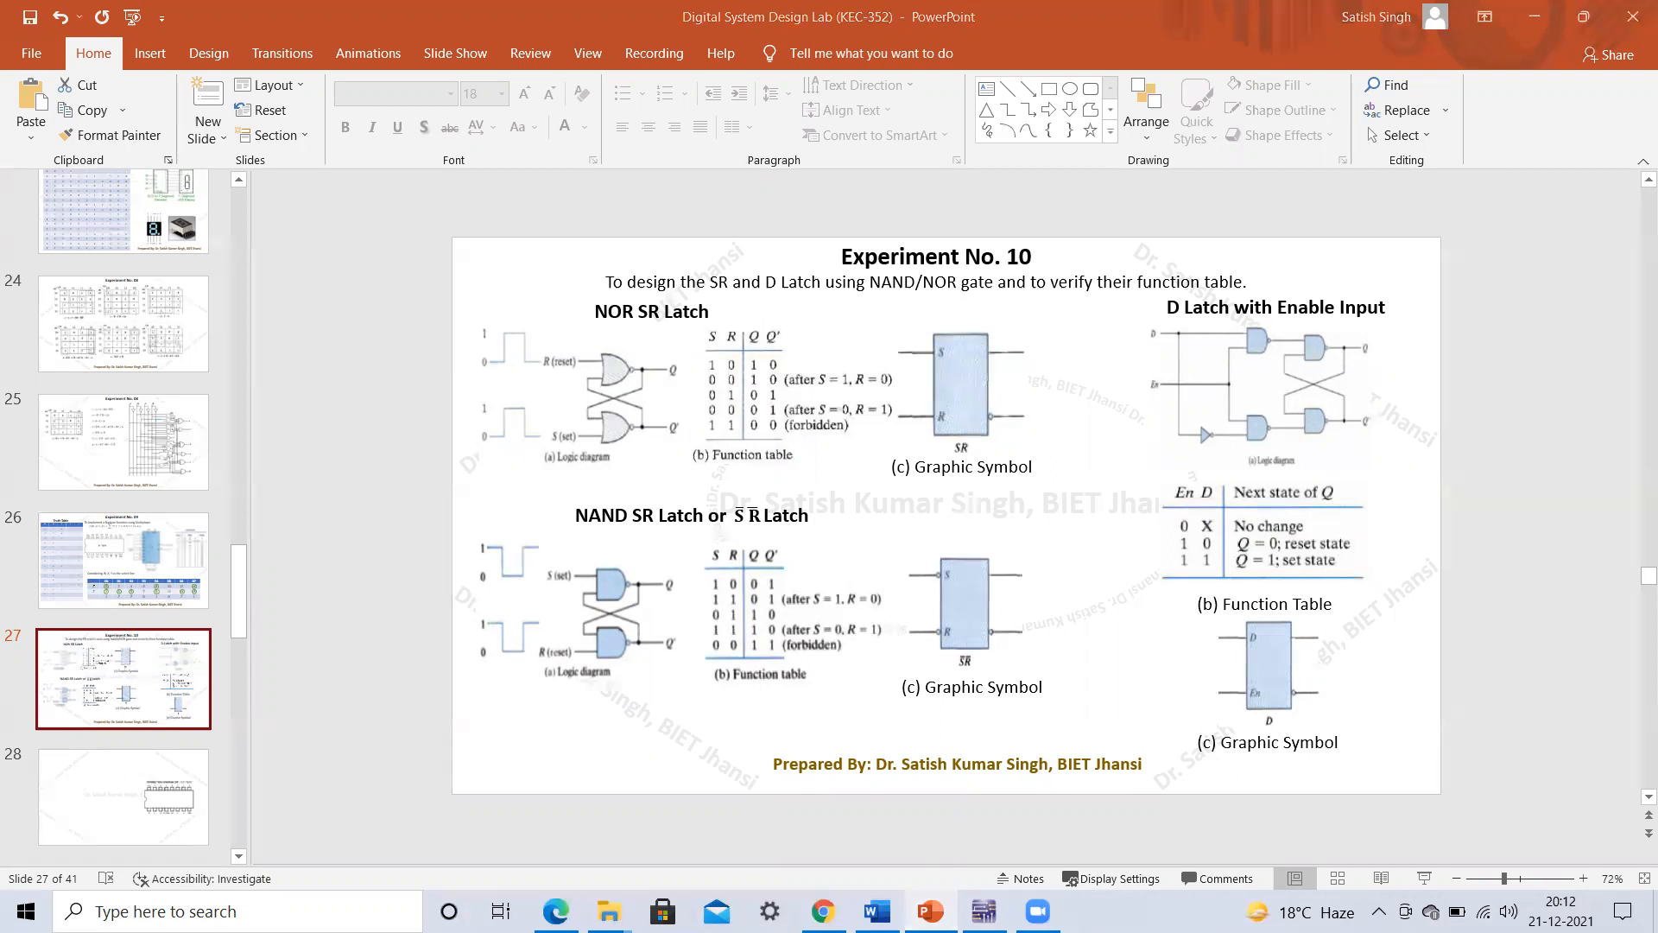
left_click(984, 911)
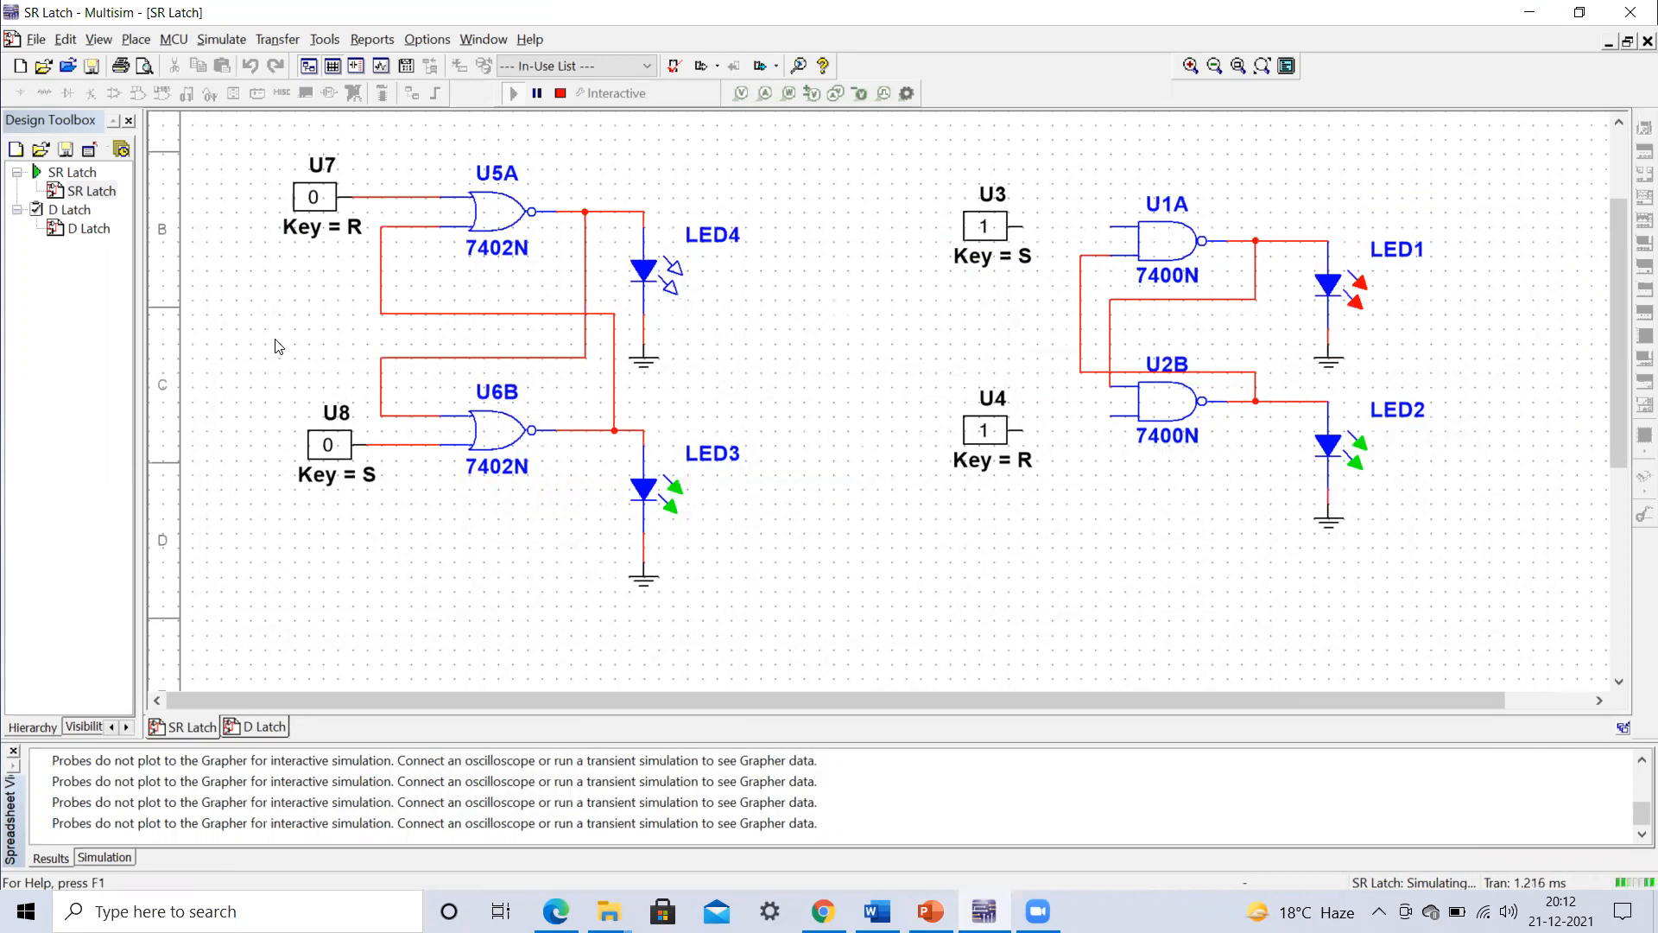
- Test the NOR latch with both inputs at 1, both at 0, S=1/R=0, and S=0/R=1, and stop the simulation
key("r")
key("s")
key("r")
key("s")
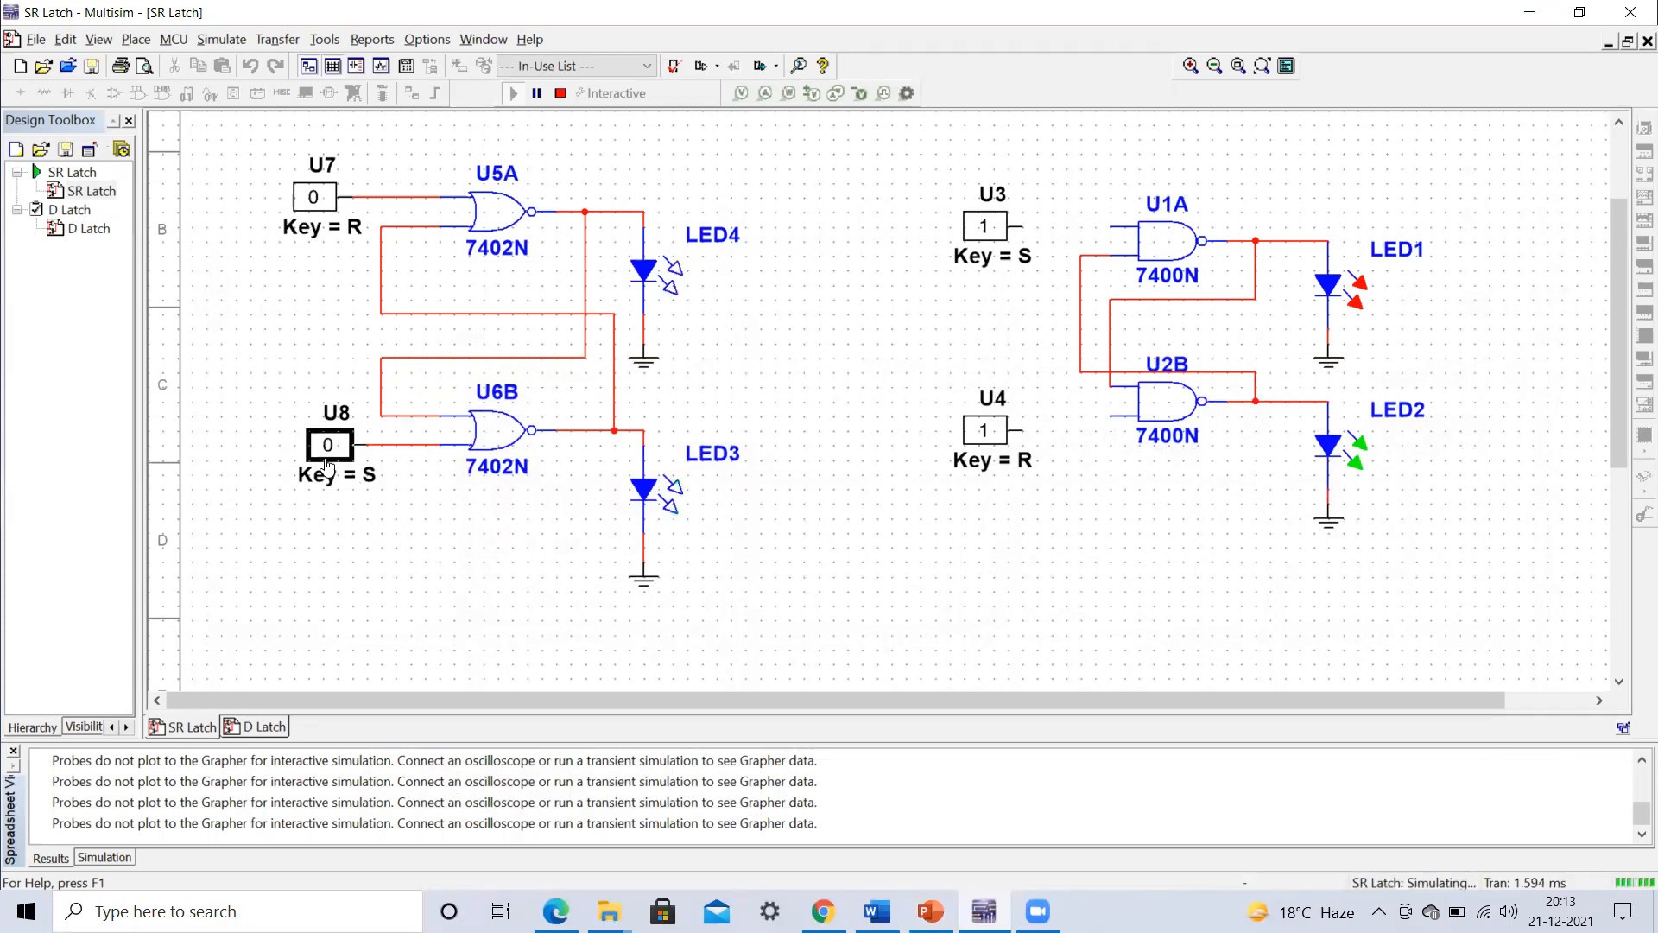
key("s")
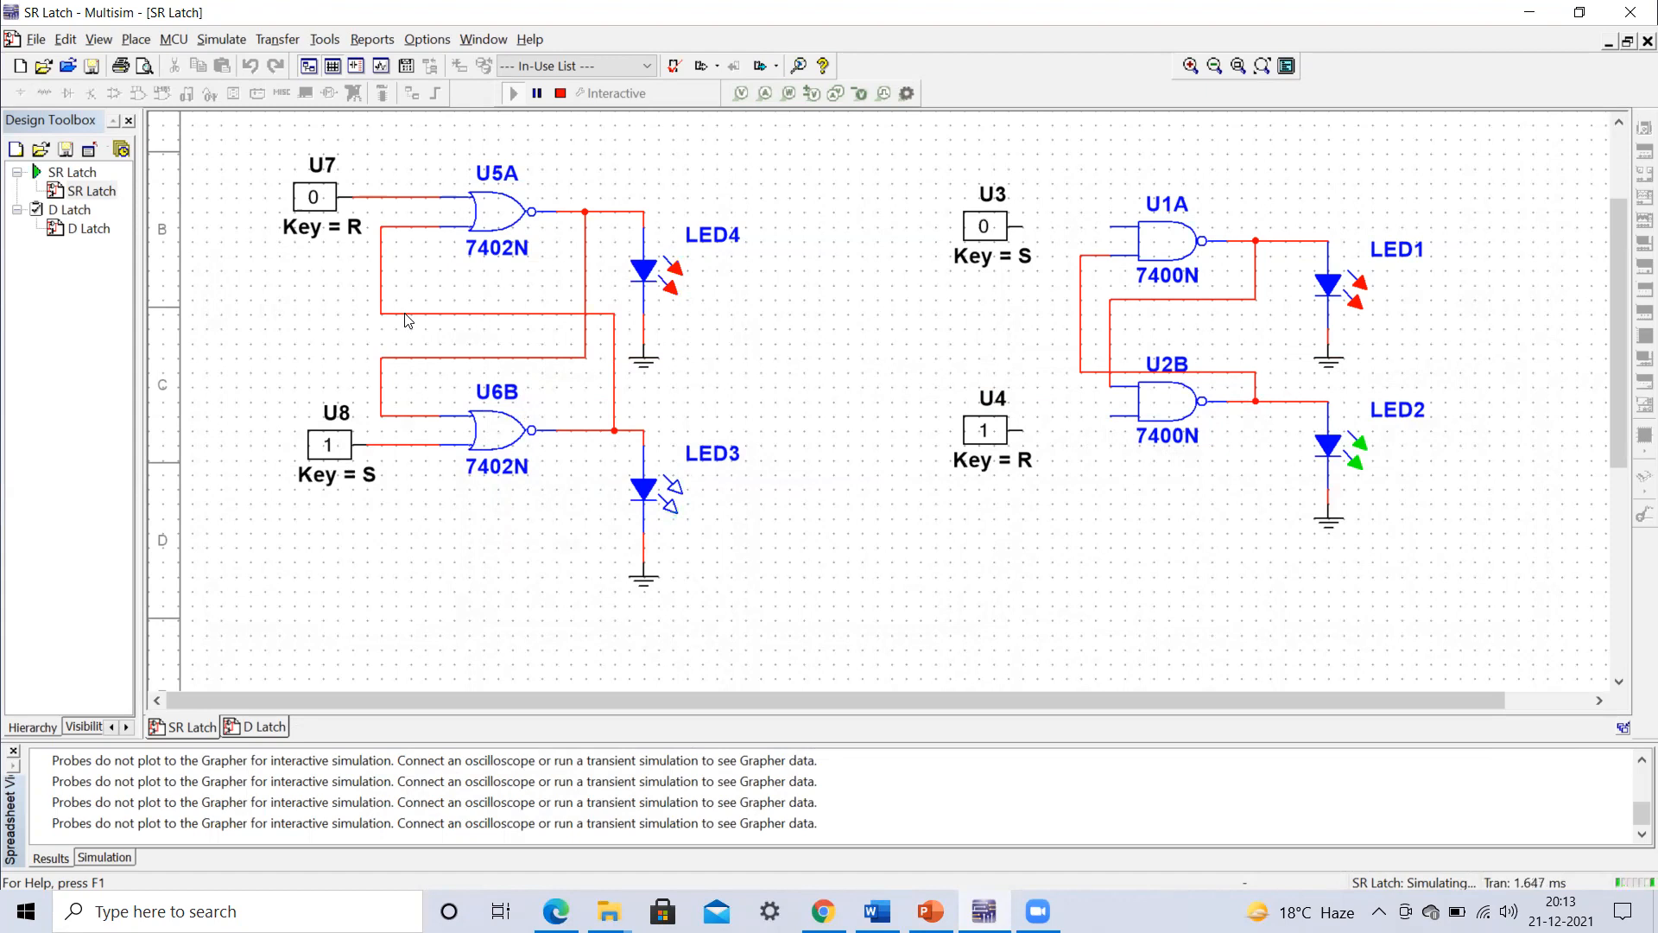
key("s")
key("r")
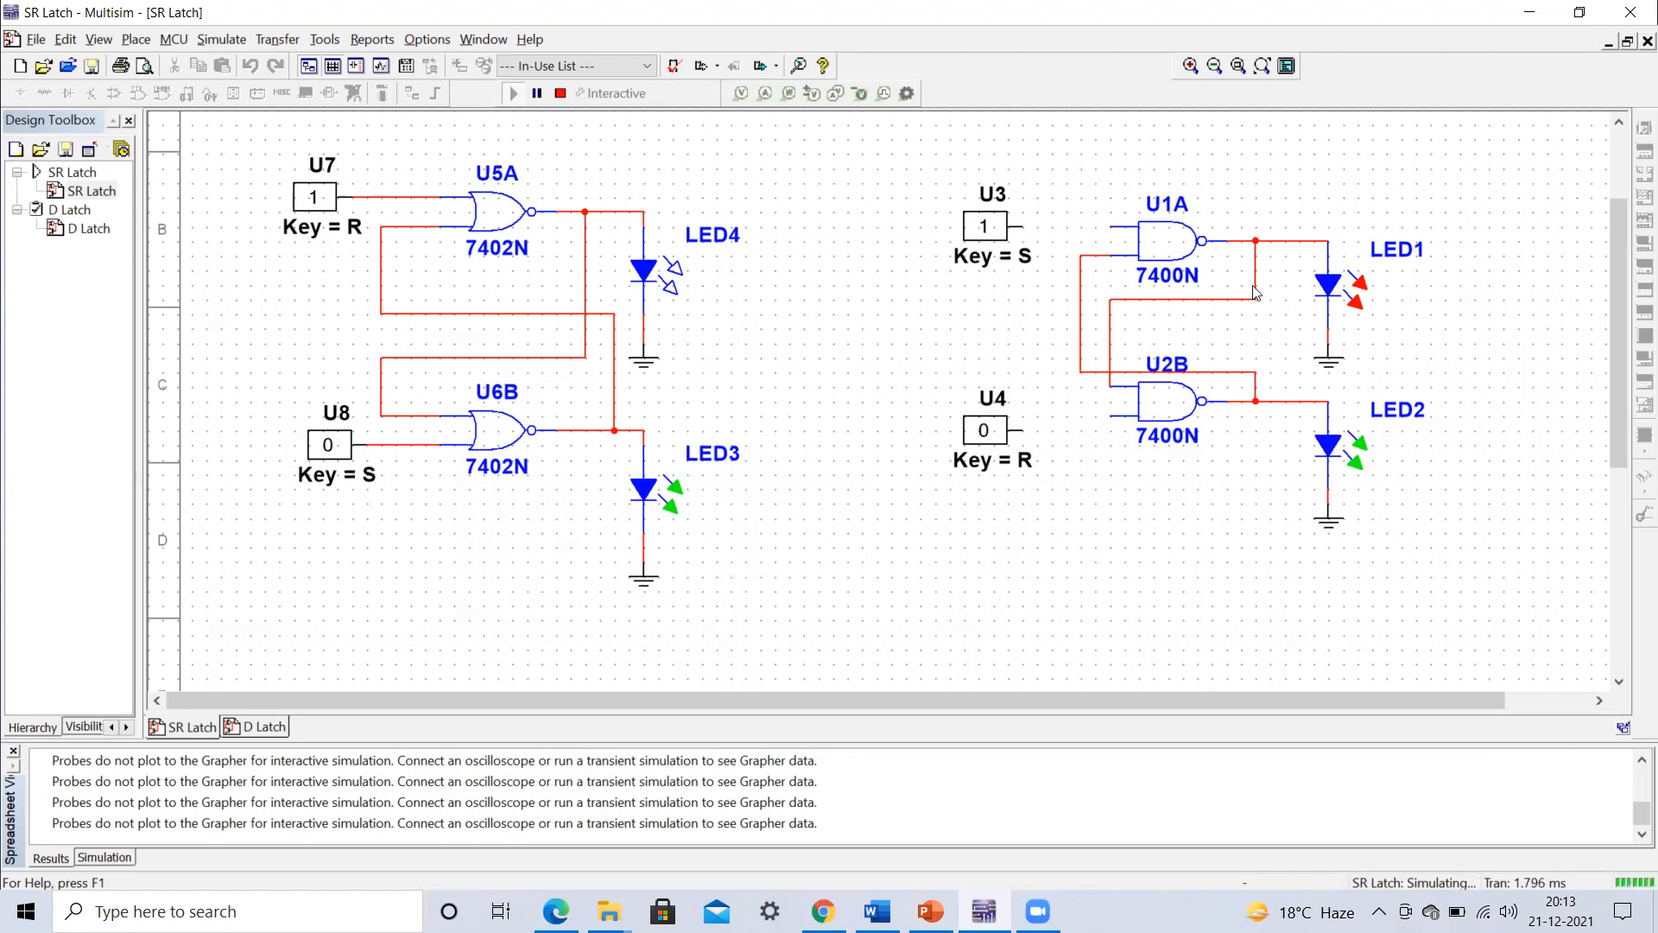
left_click(560, 94)
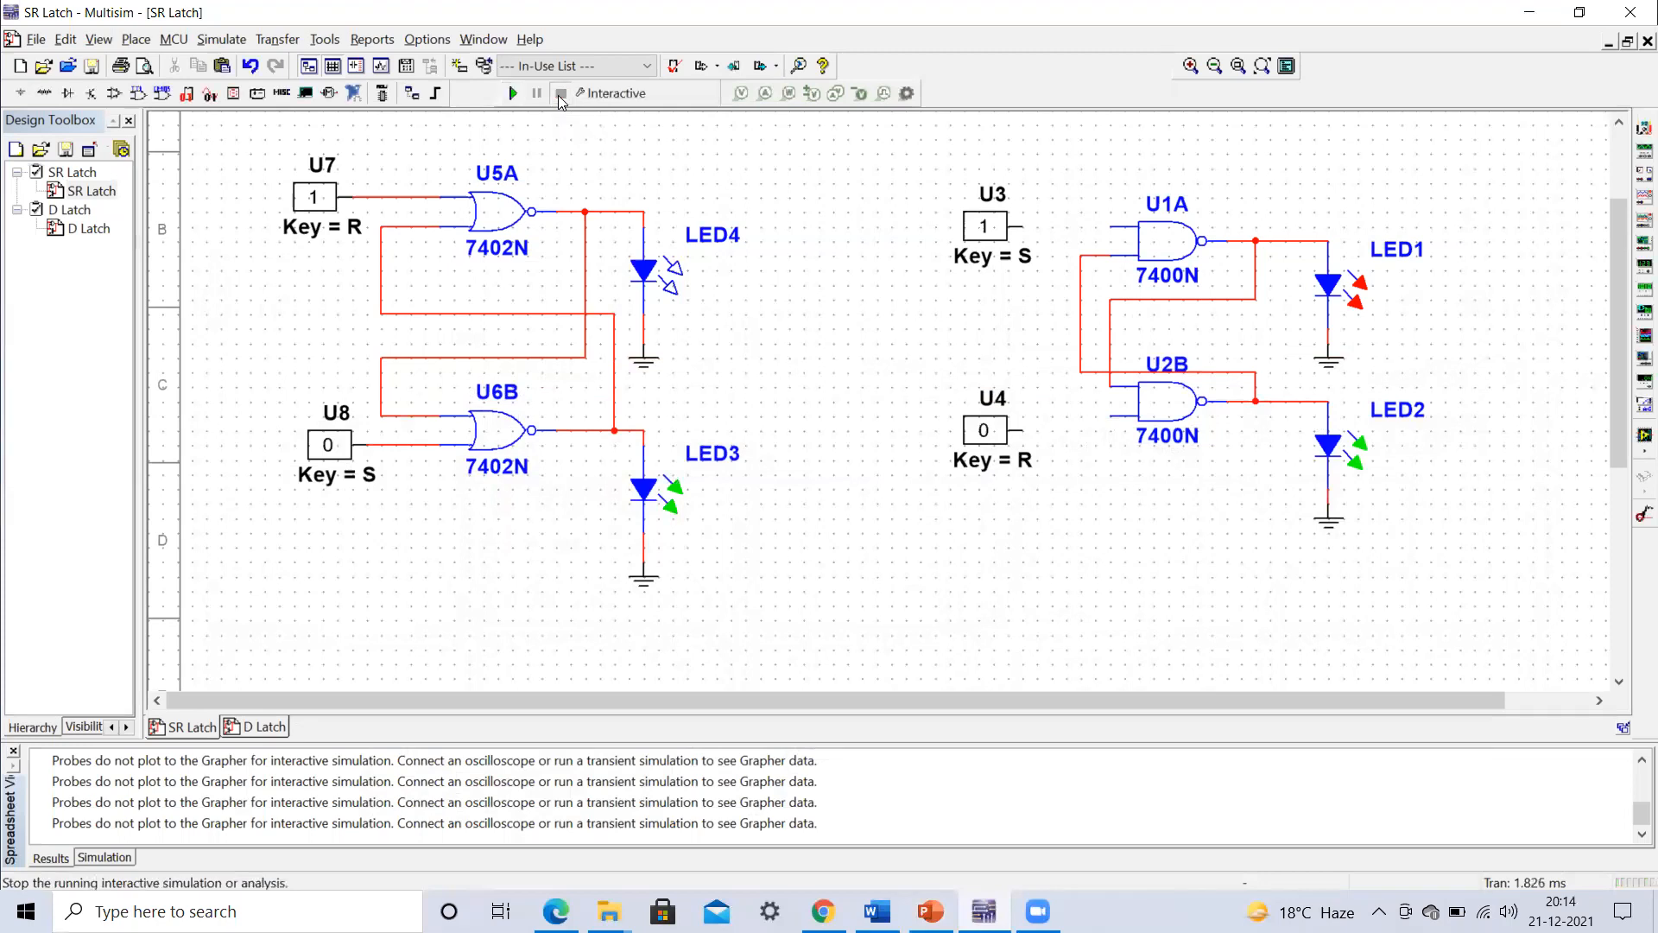
- Delete the wires connecting switch U7 to NOR gate U5A and switch U8 to NOR gate U6B
left_click(386, 197)
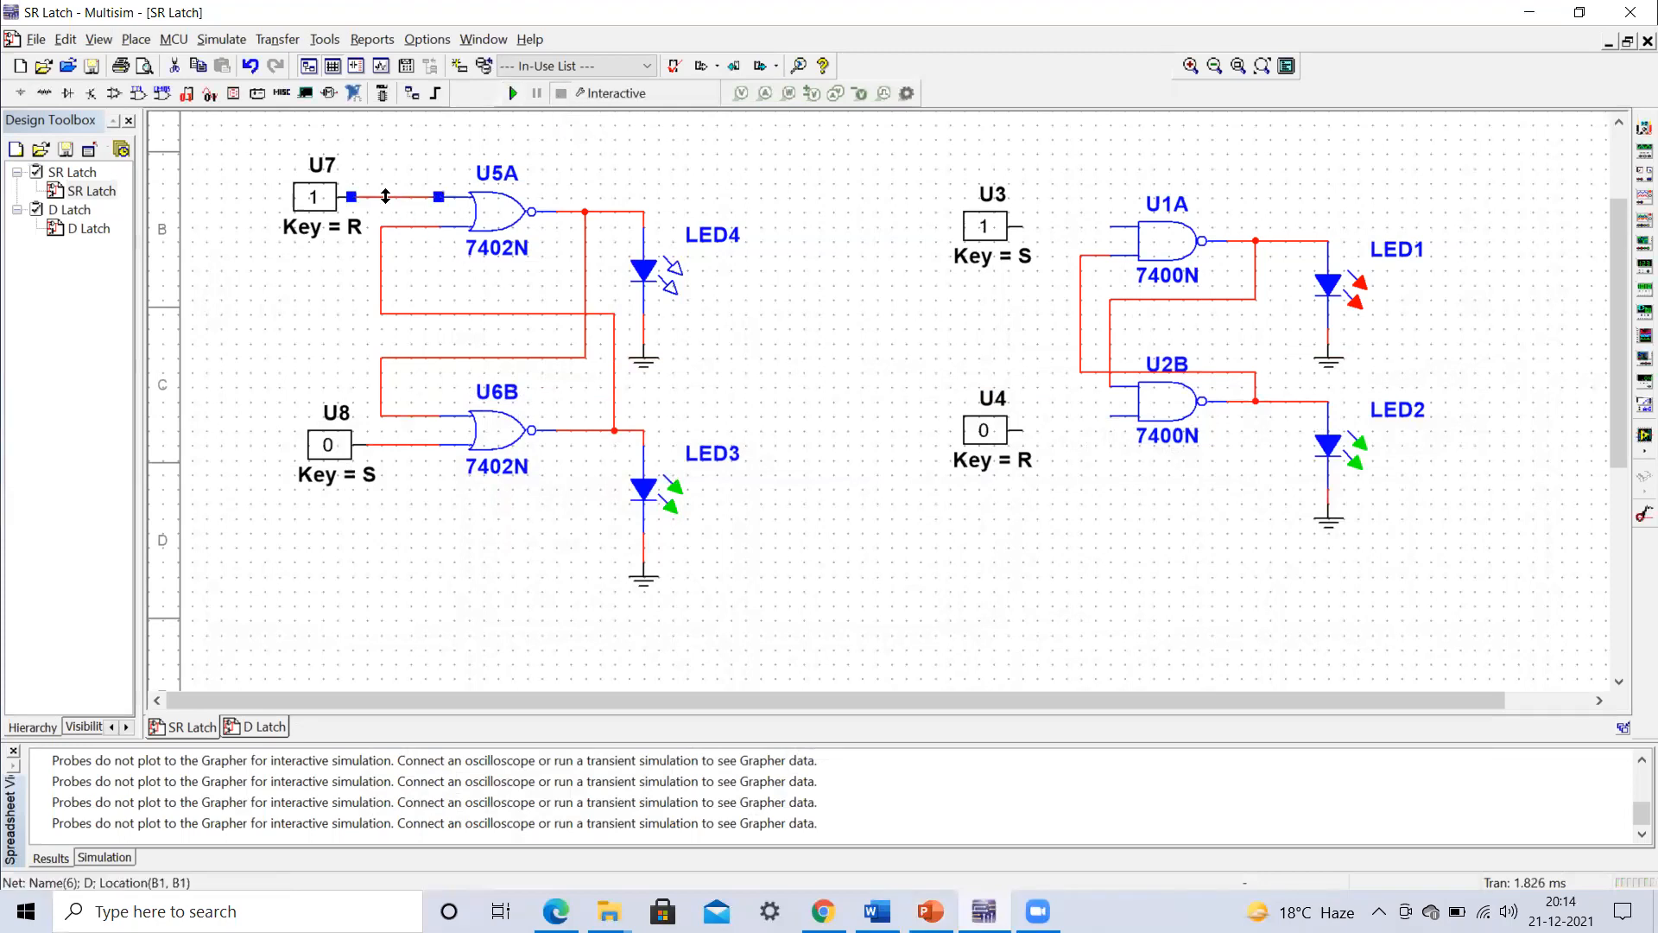
key("Delete")
left_click(404, 444)
key("Delete")
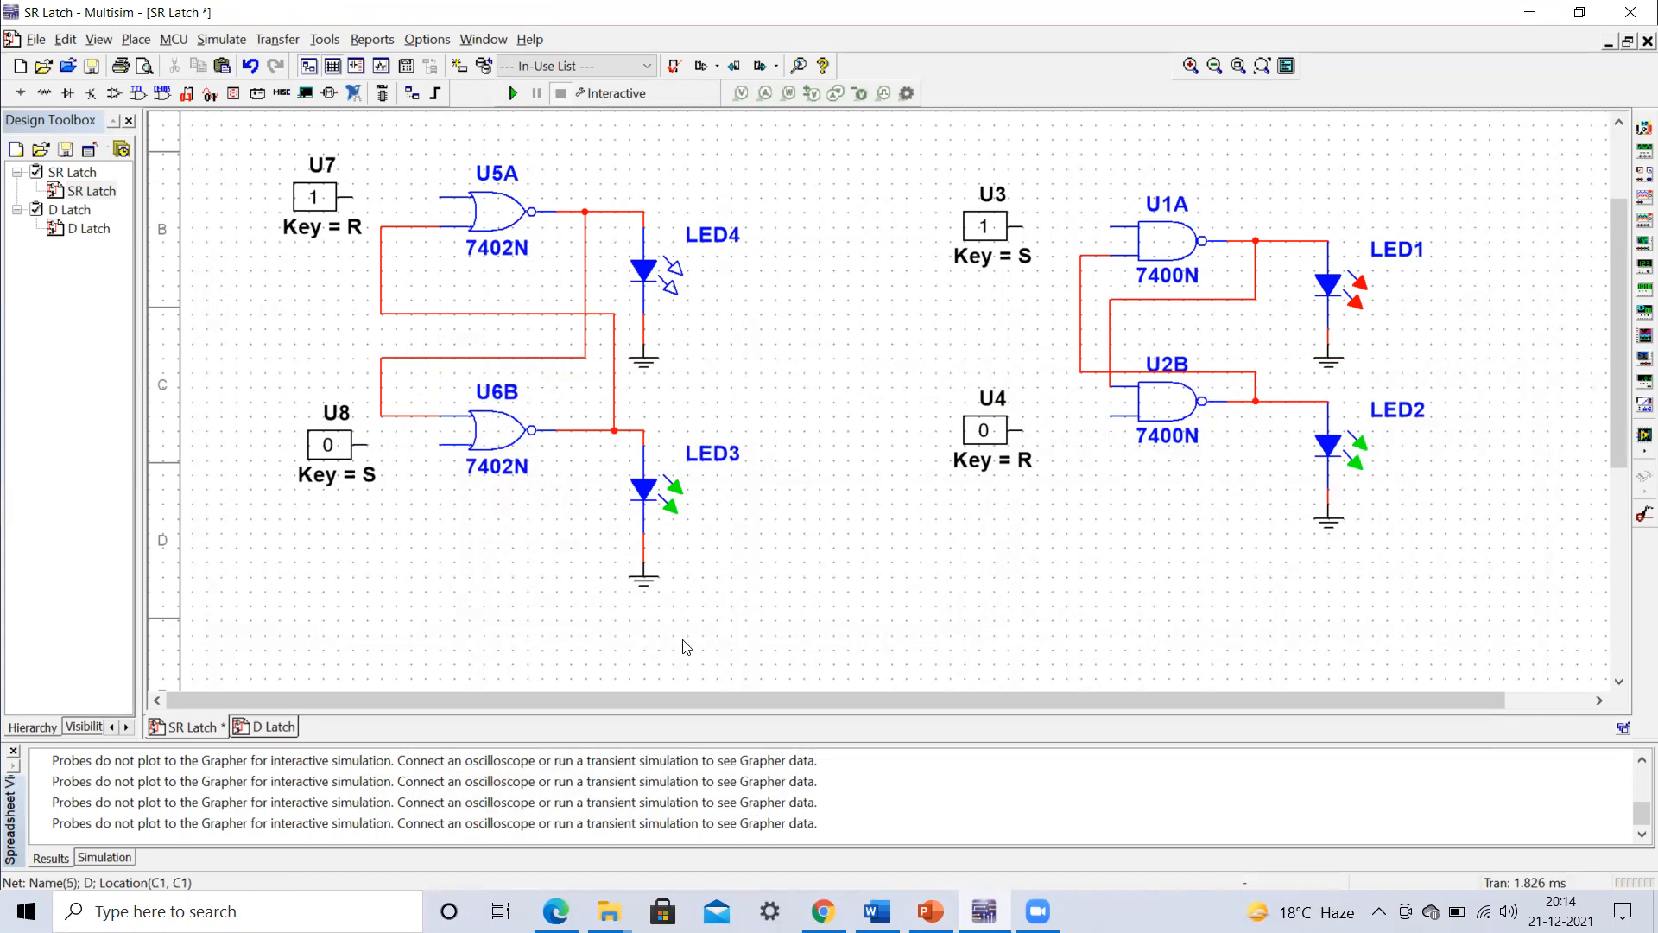
- Wire switch U3 (S) to the free input of NAND gate U1A and switch U4 (R) to the free input of U2B
left_click(1021, 227)
left_click(1113, 228)
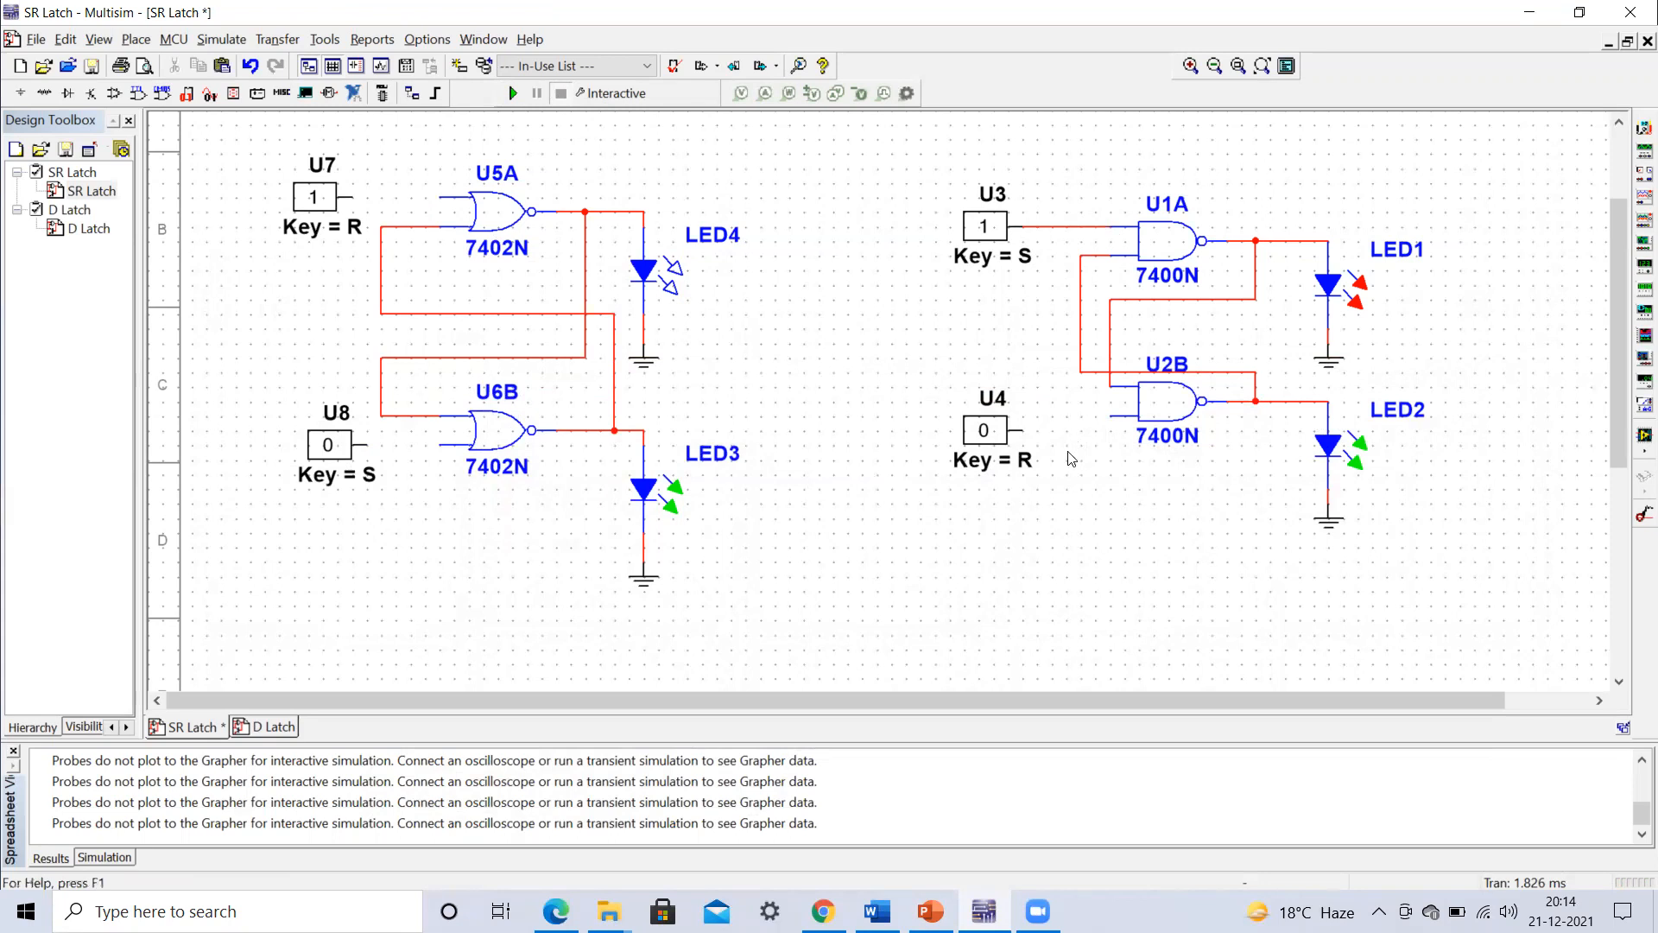
left_click(1021, 429)
left_click(1111, 416)
- Check the NAND SR latch function table in PowerPoint and run the Multisim simulation with S=1, R=0
left_click(930, 911)
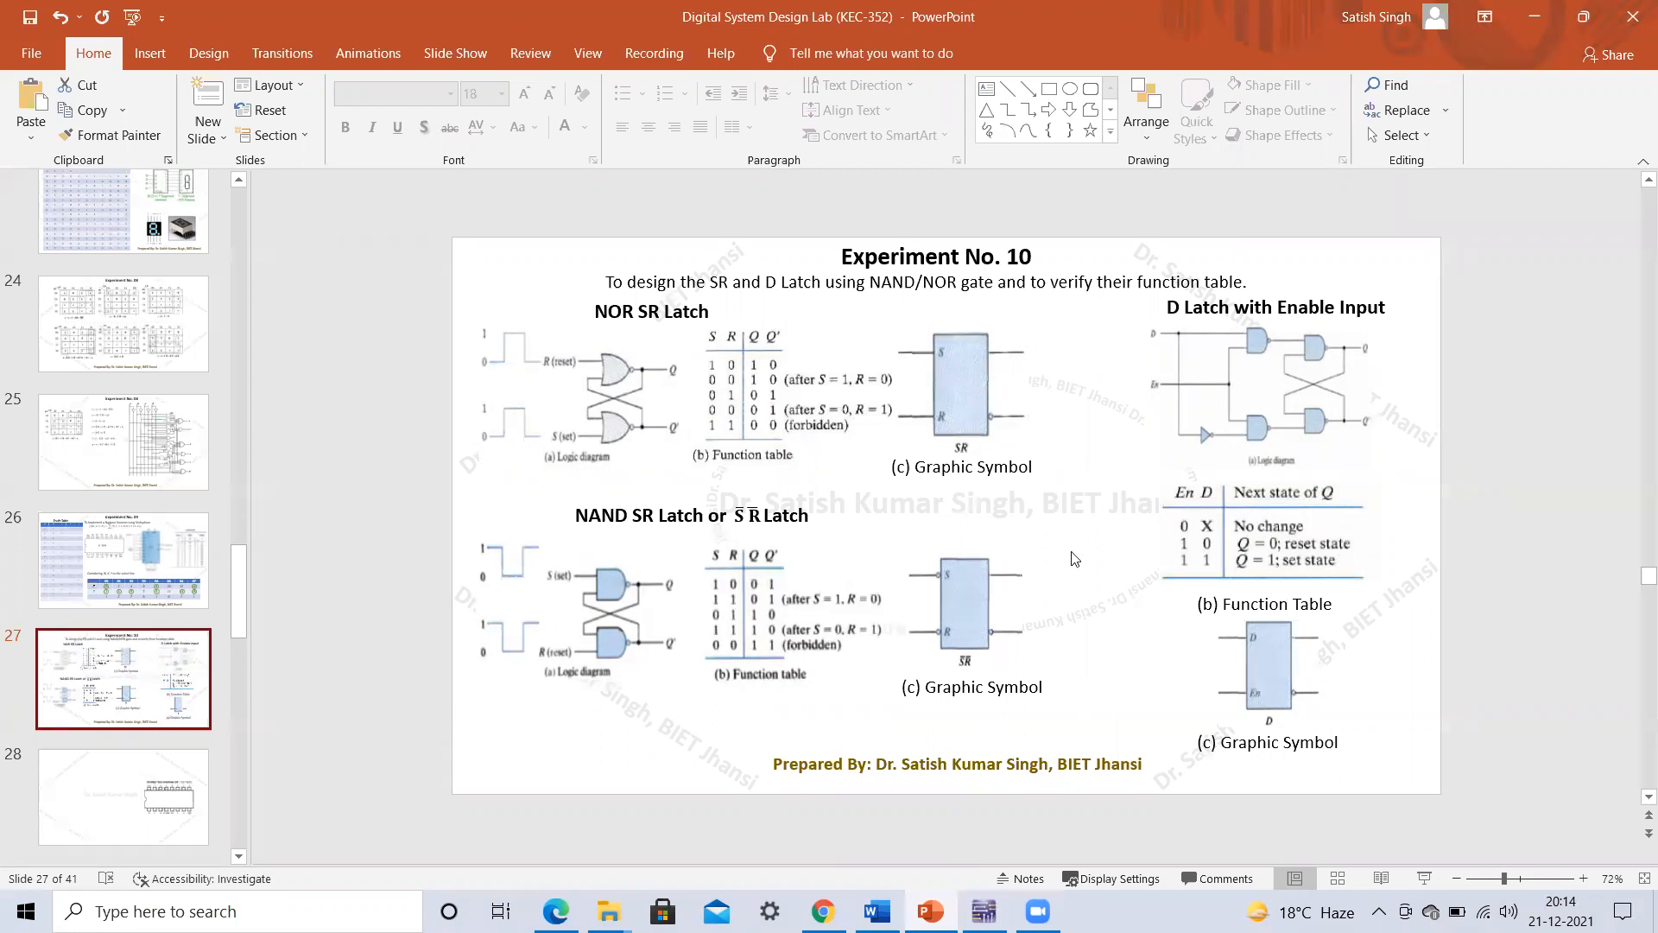
left_click(984, 911)
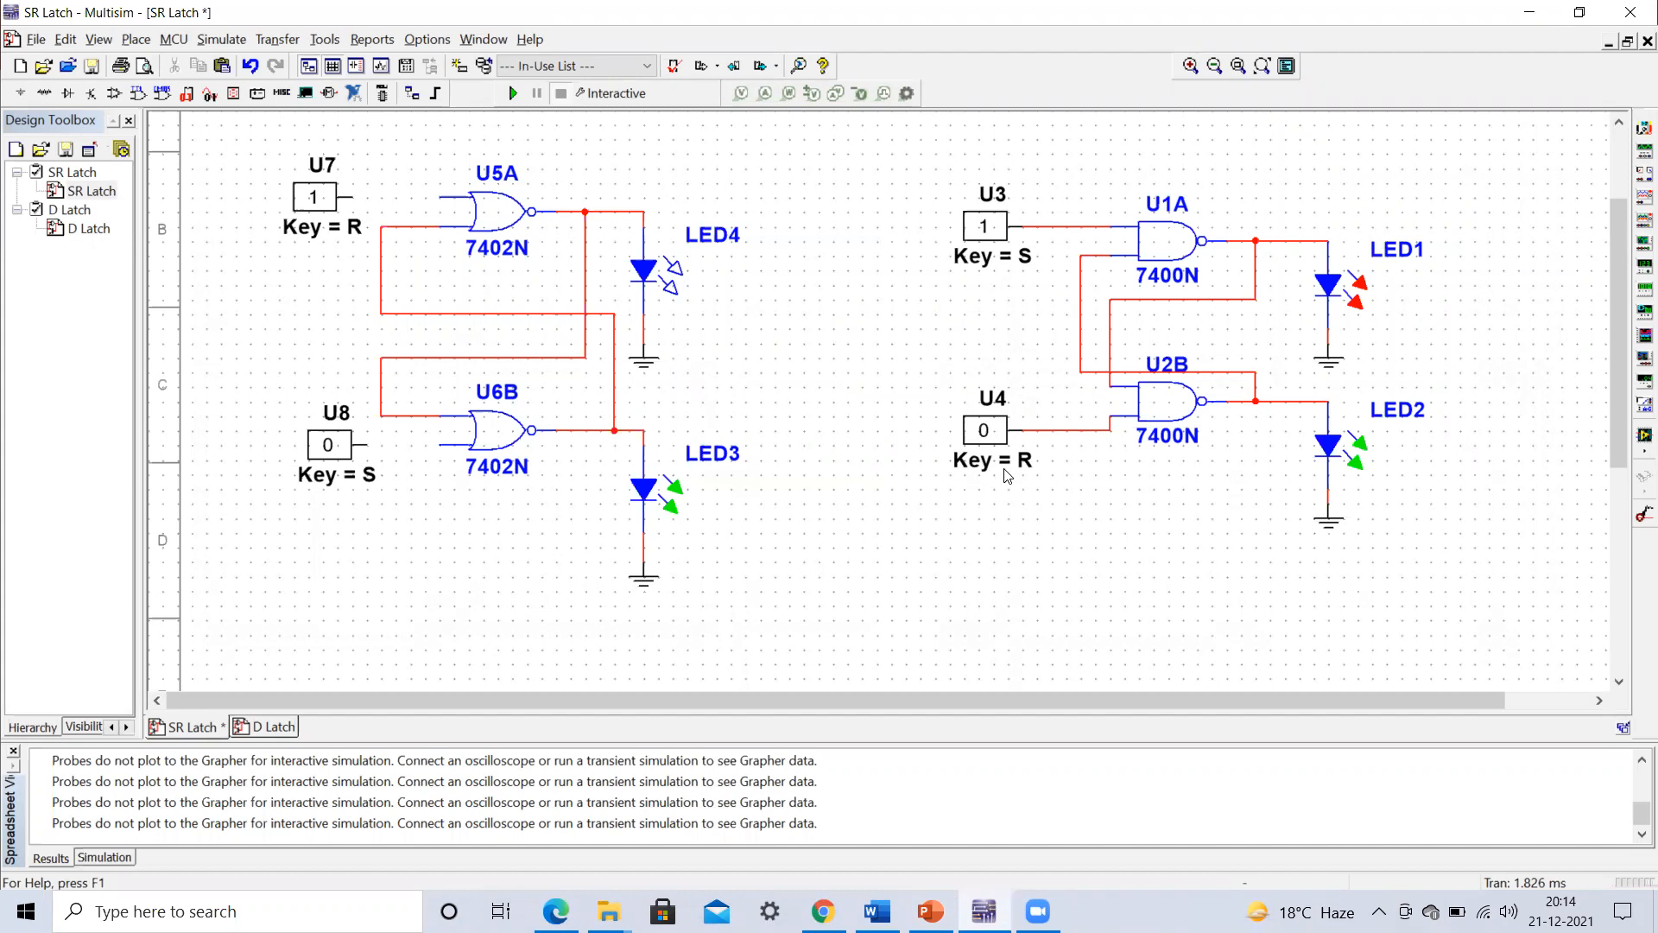
left_click(515, 92)
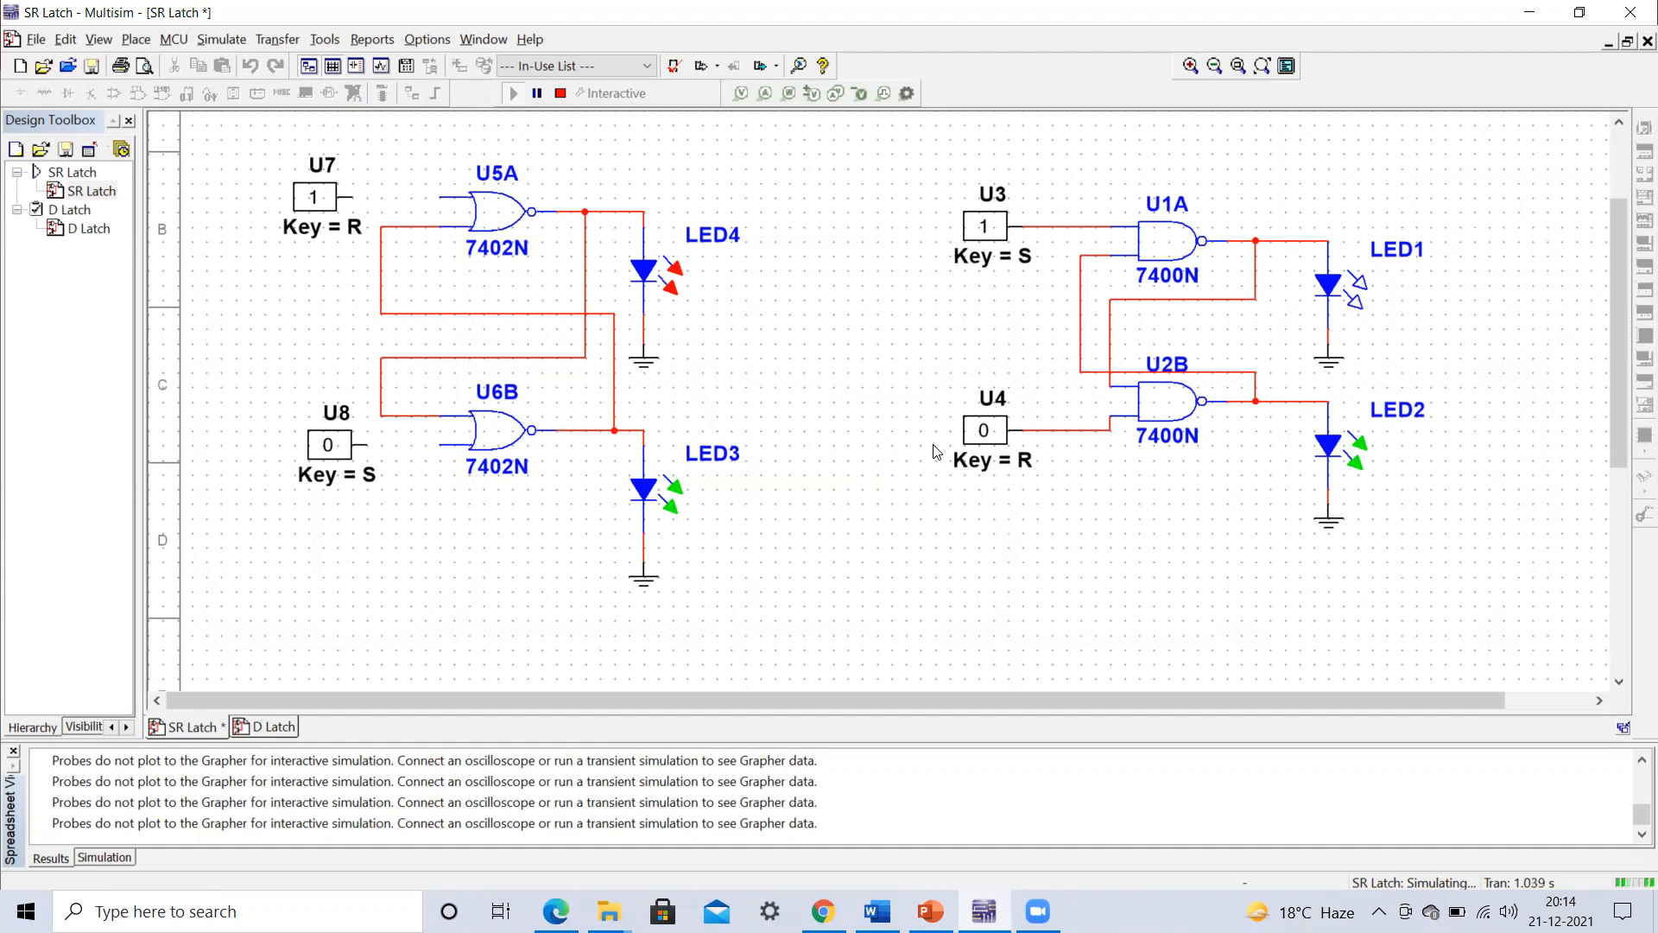
- Test the NAND latch with S=0, R=1, then S=1, R=1, and compare against the function table in PowerPoint
key("r")
key("s")
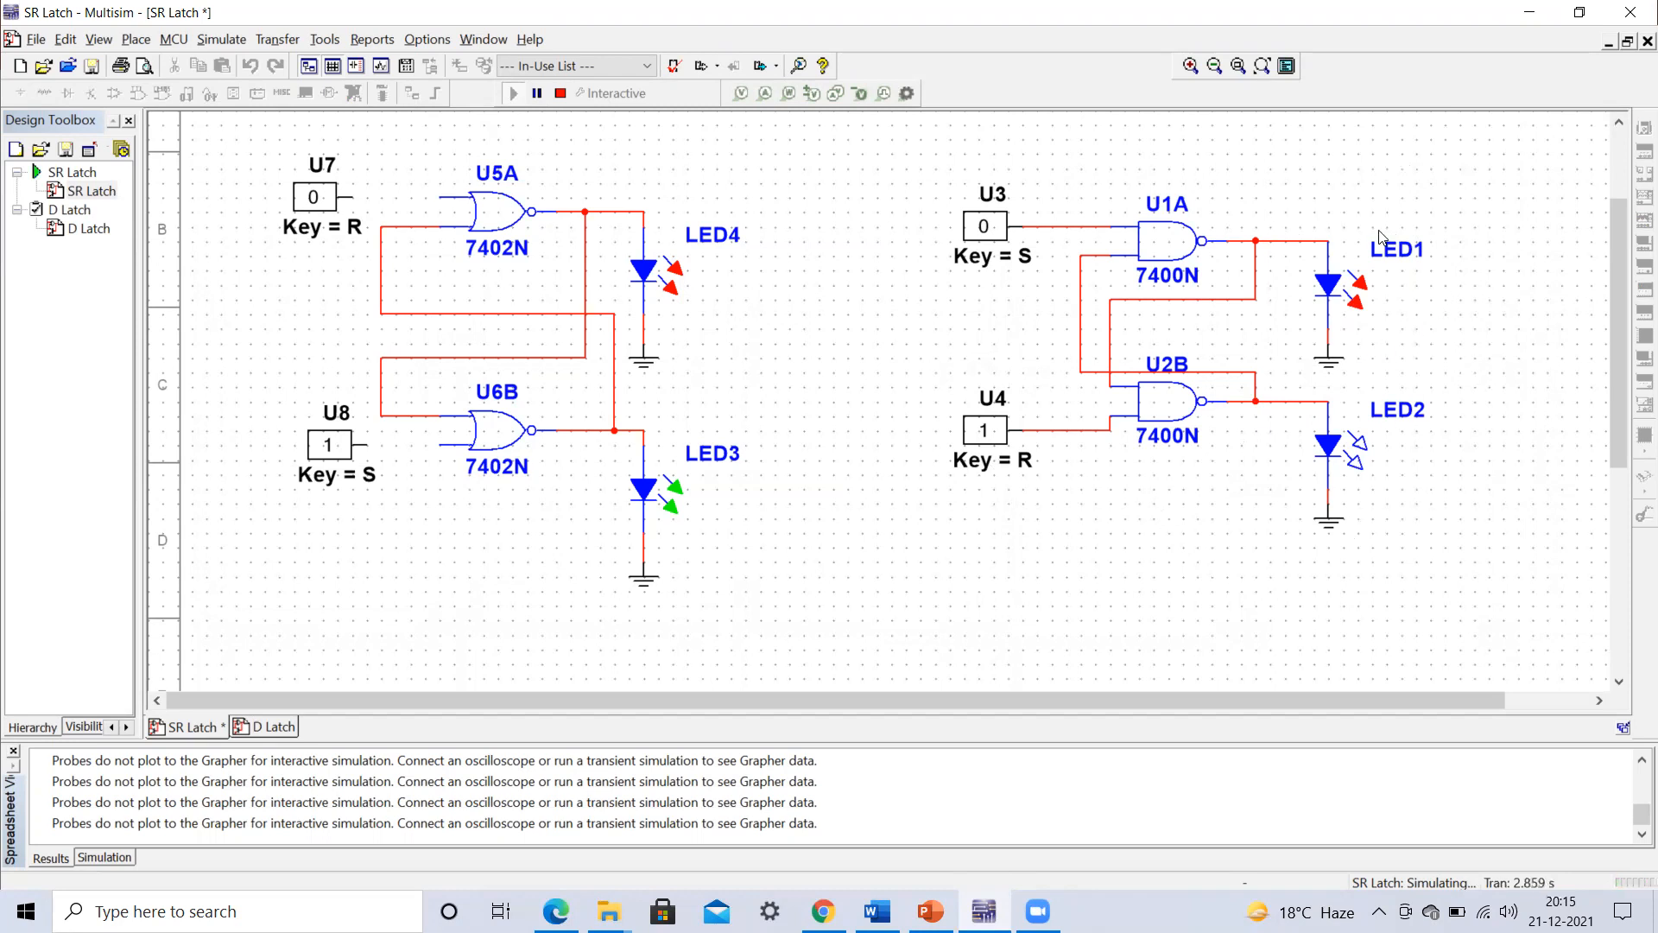
key("s")
left_click(930, 911)
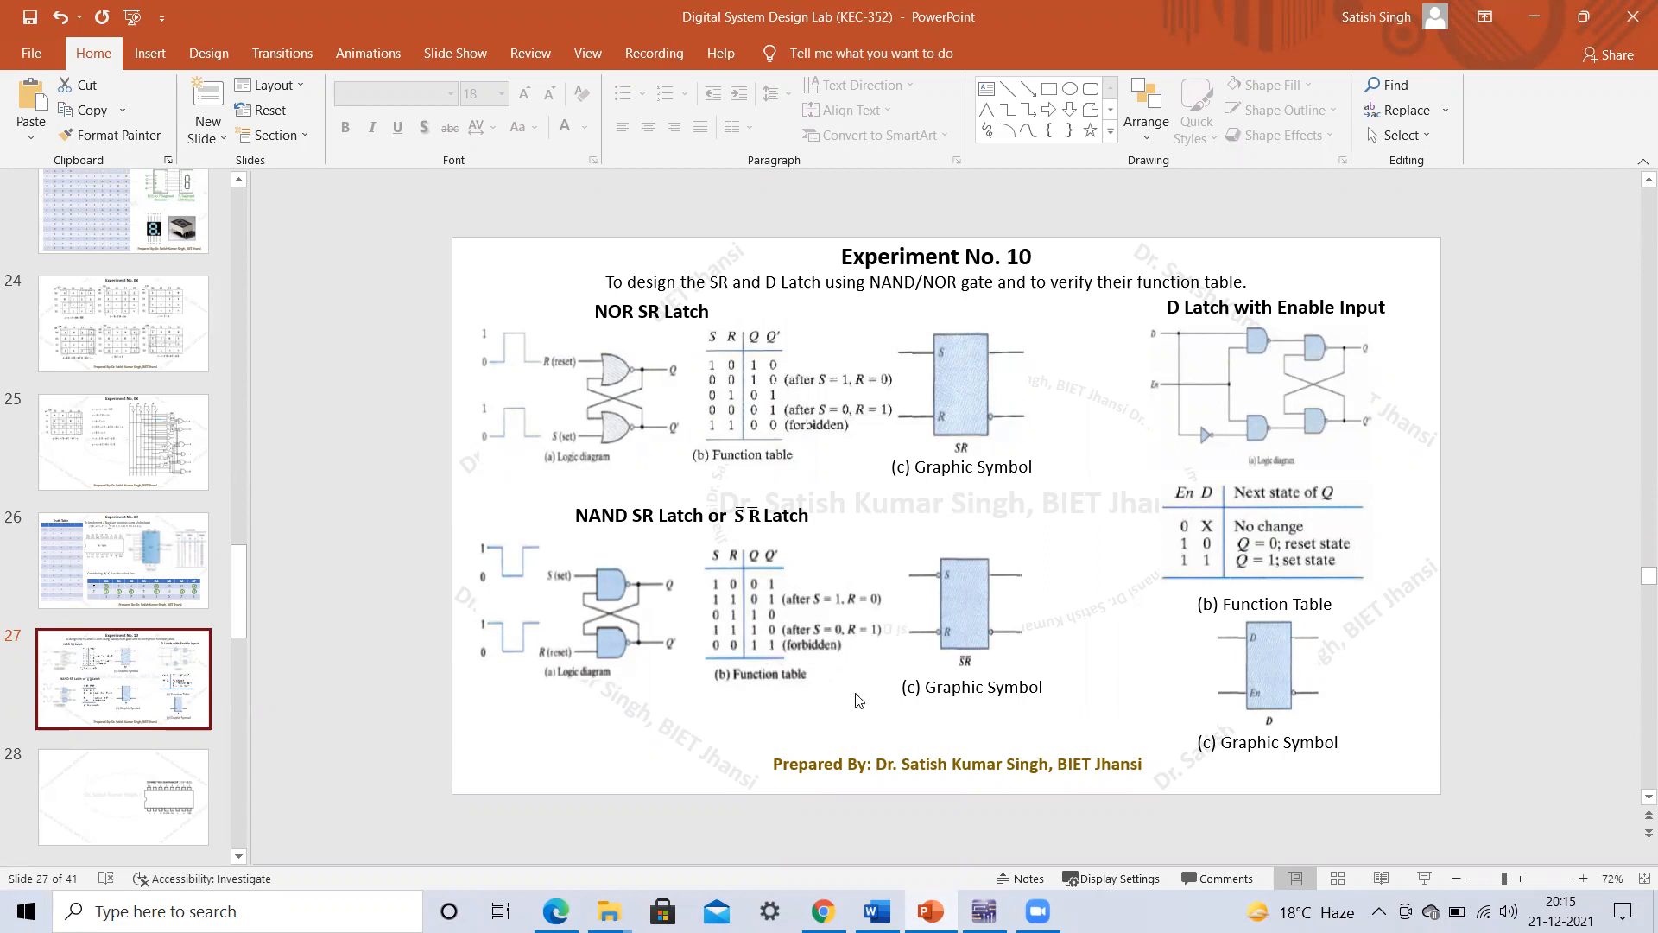
key("alt+Tab")
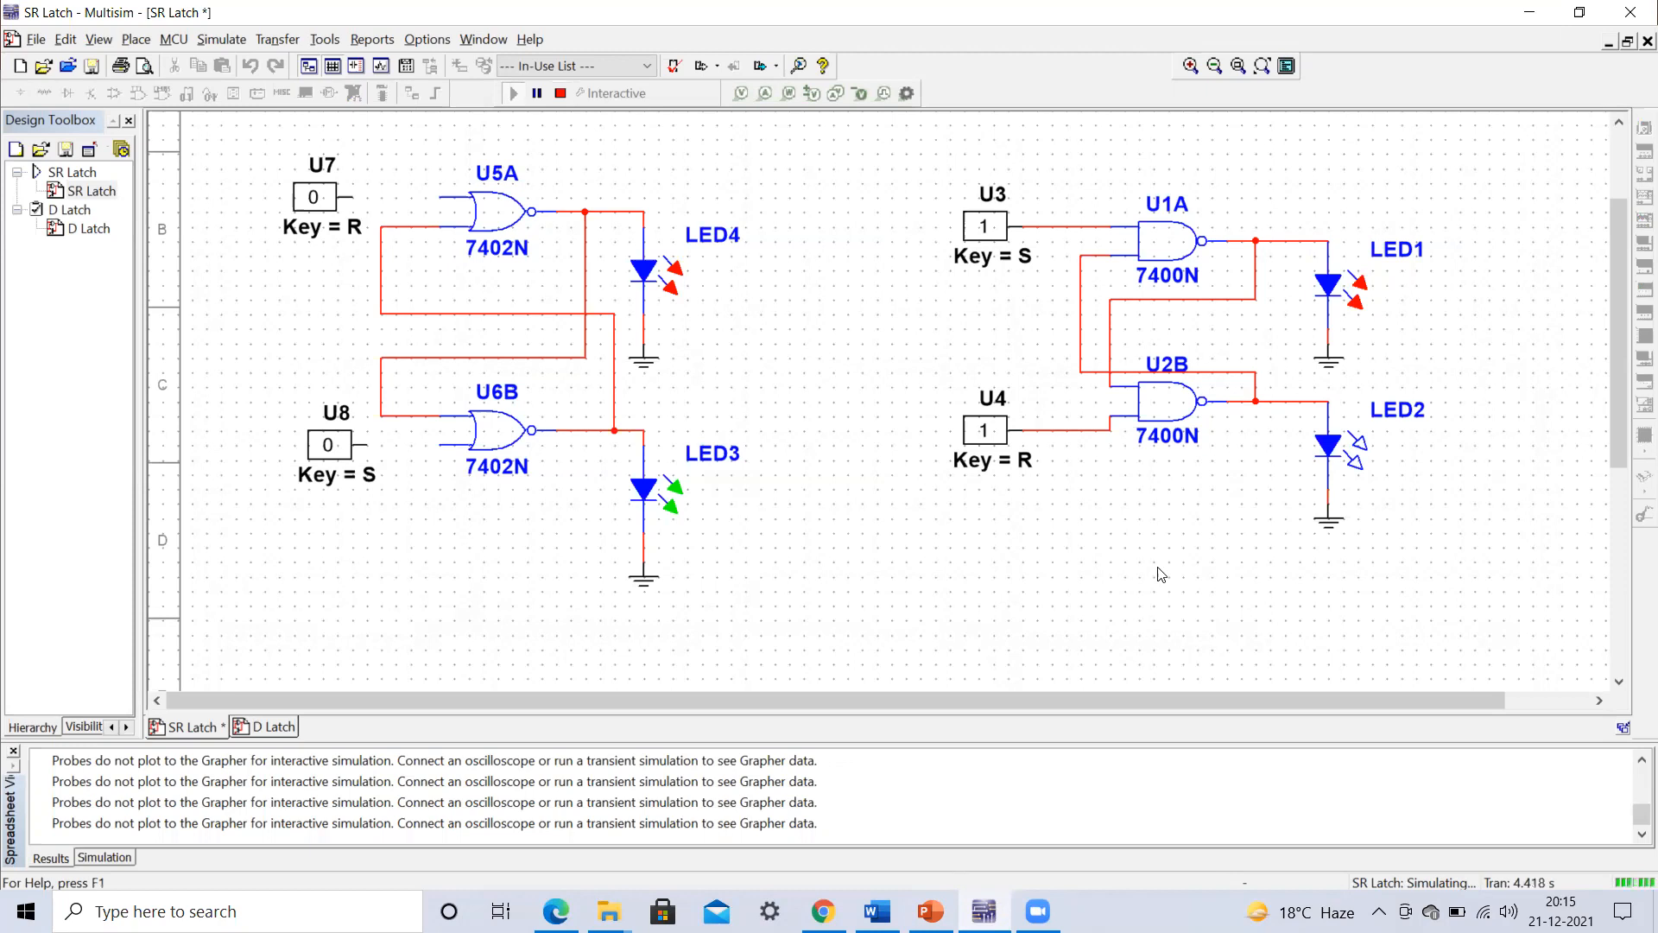
- Toggle R and S through the remaining NAND latch input combinations, including both at 0, and stop the simulation
key("r")
key("s")
key("r")
key("s")
key("s")
left_click(559, 93)
- Open the D Latch design, run its simulation with D and E at 0, and check its function table in PowerPoint
left_click(264, 728)
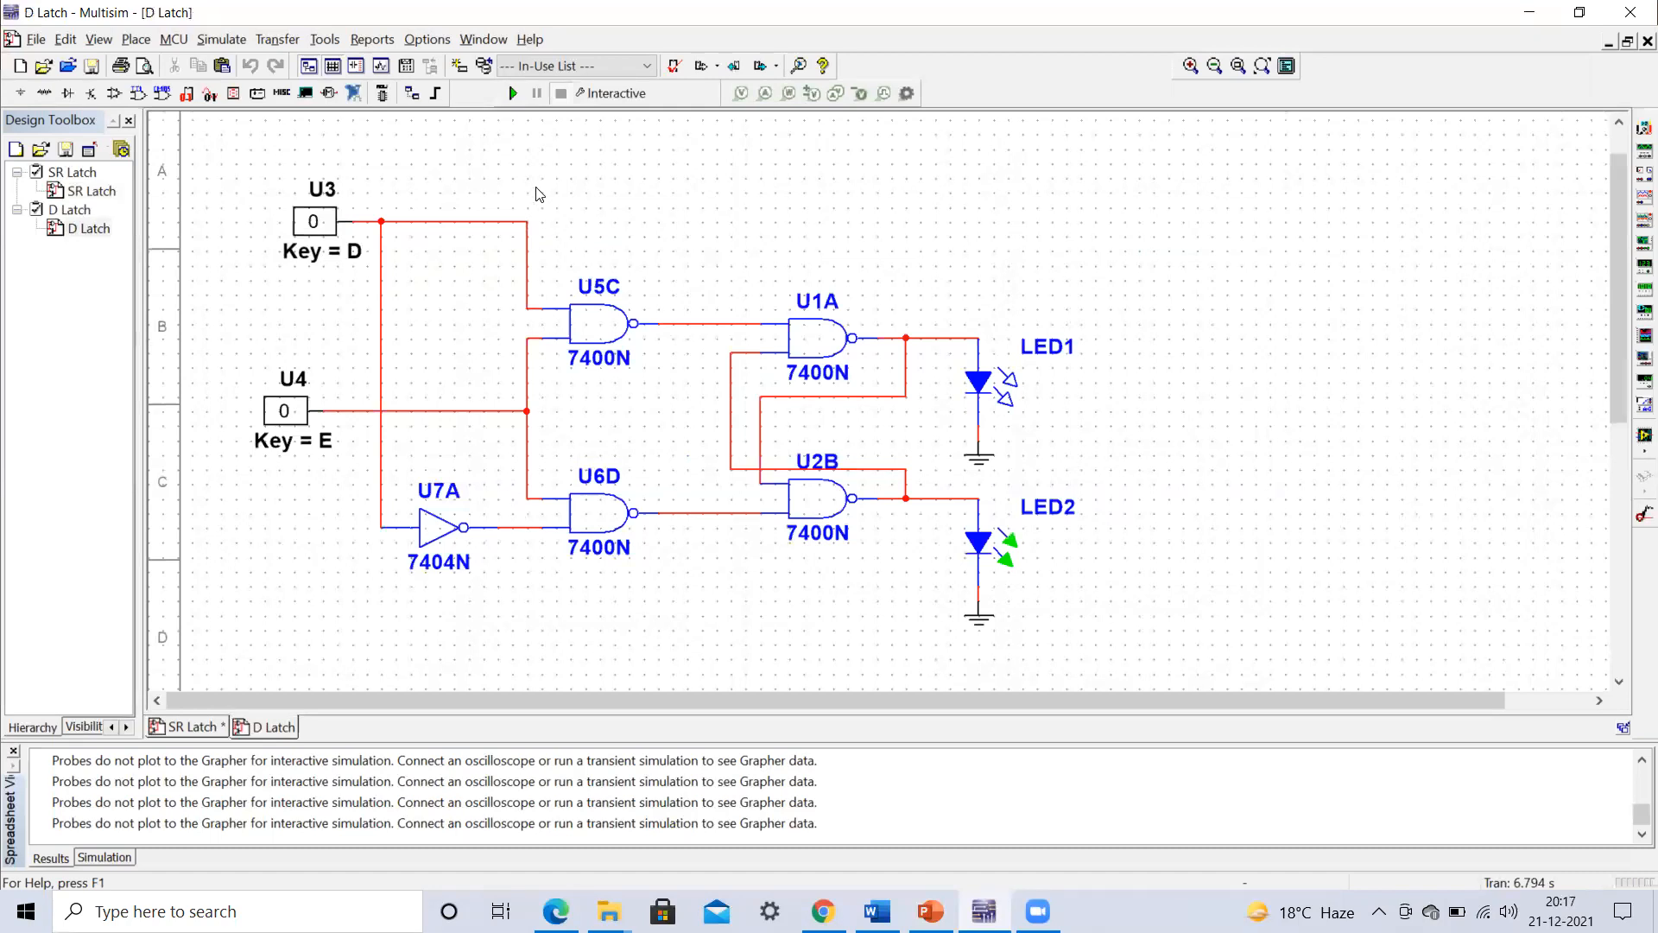
left_click(514, 95)
left_click(515, 95)
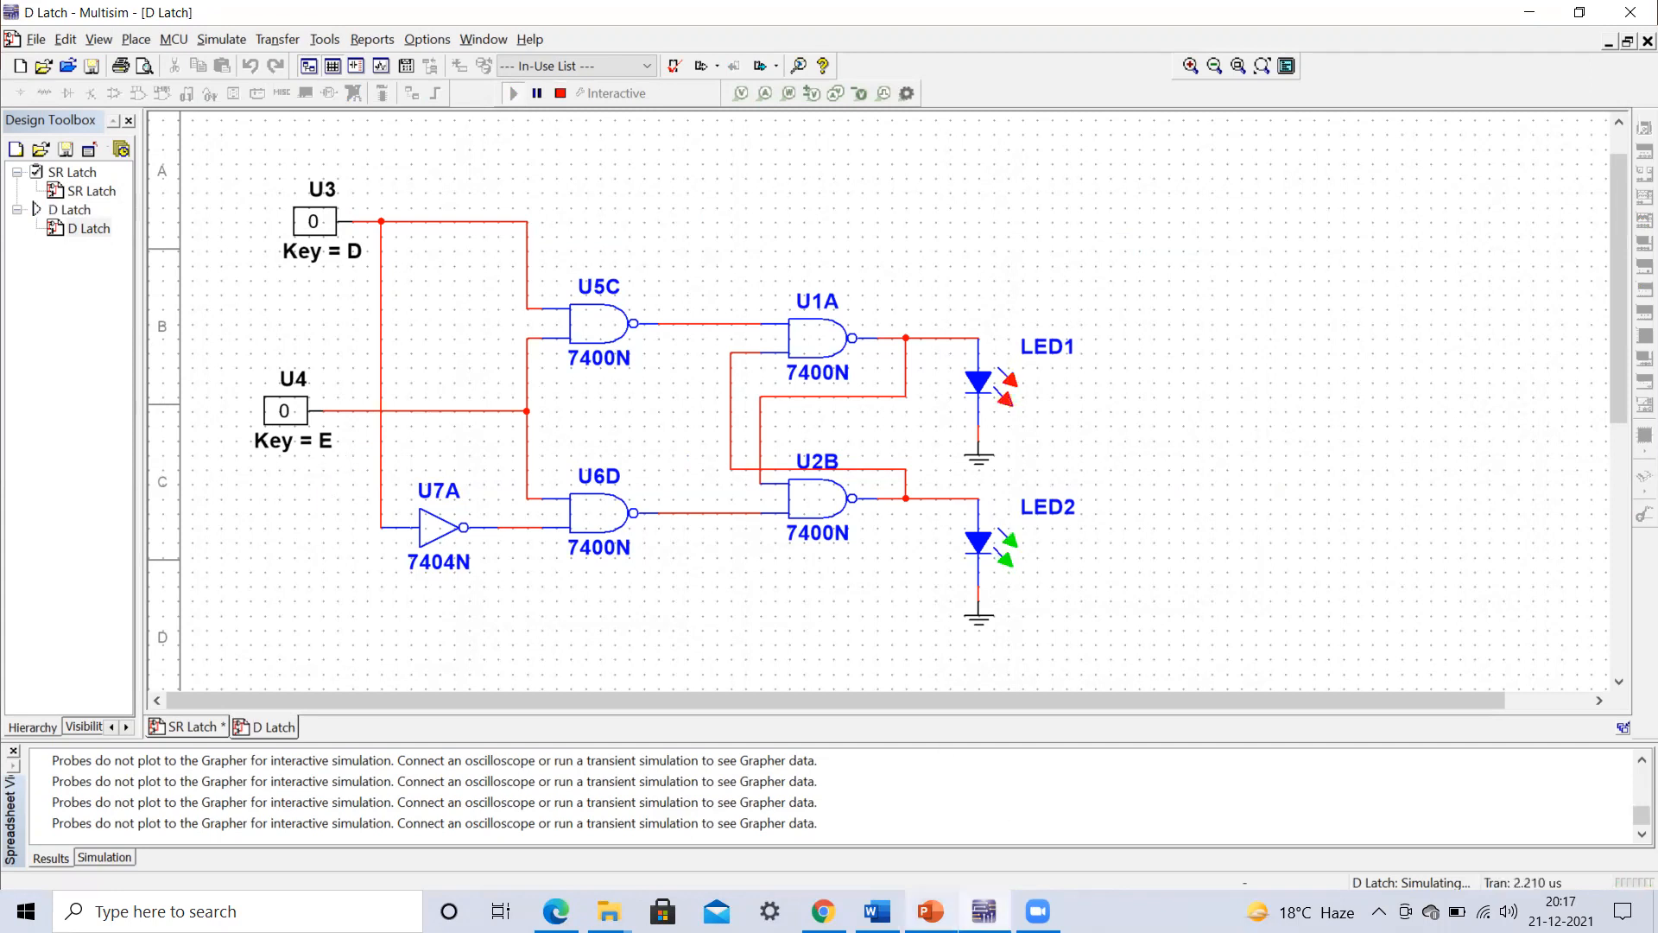
left_click(930, 912)
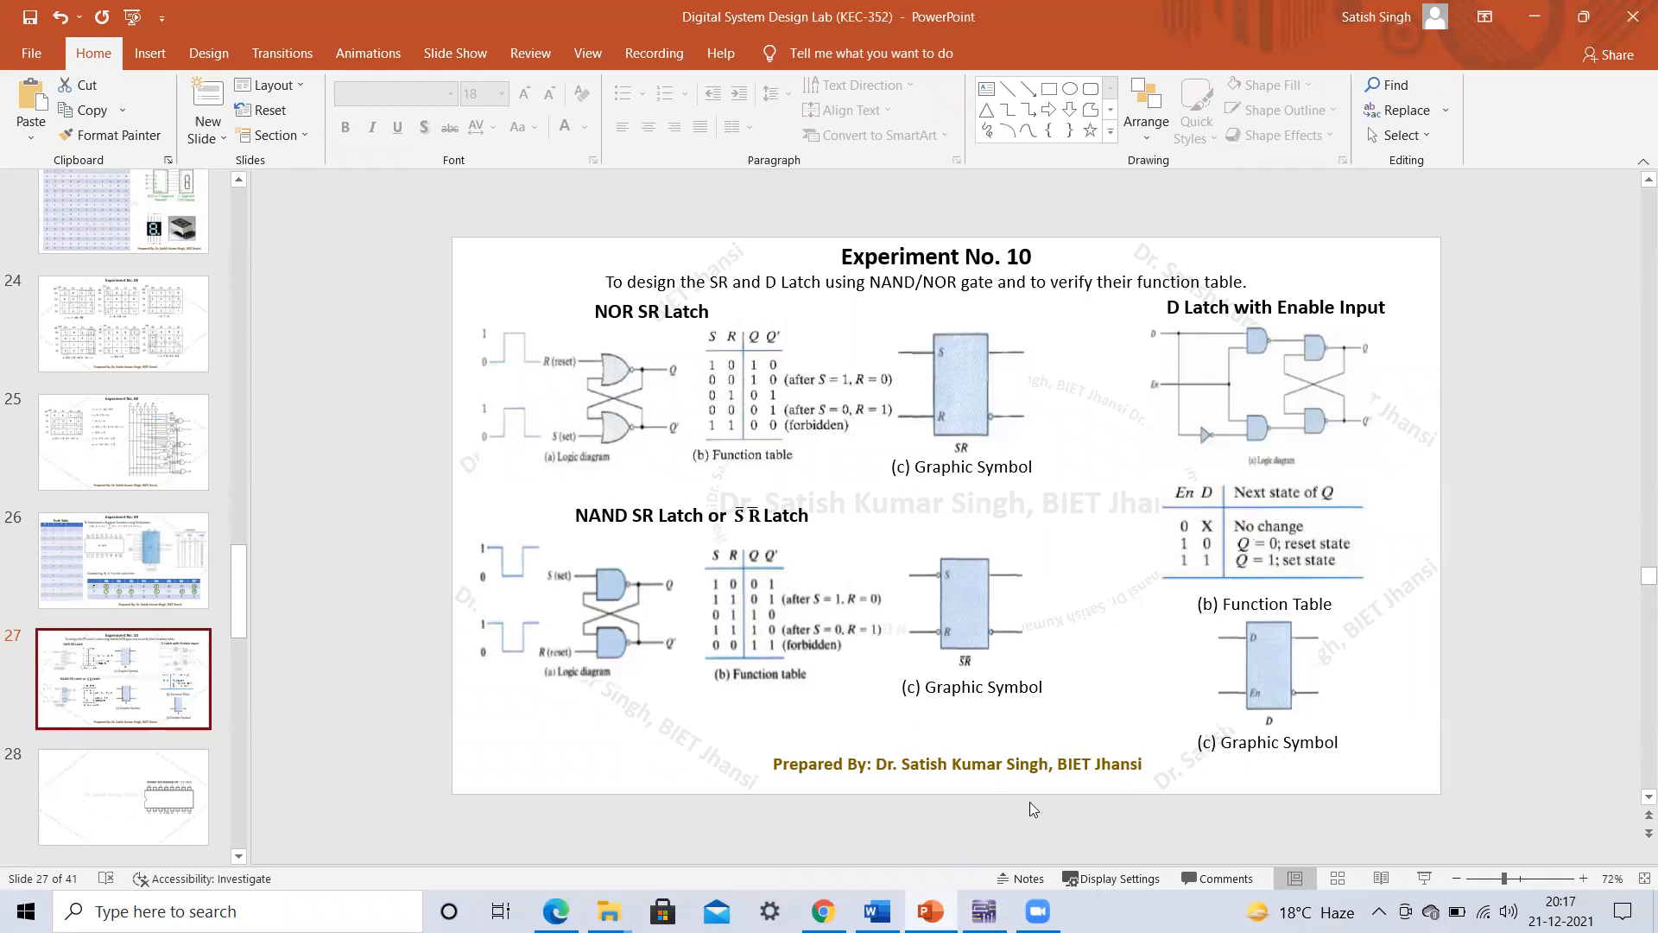
left_click(984, 911)
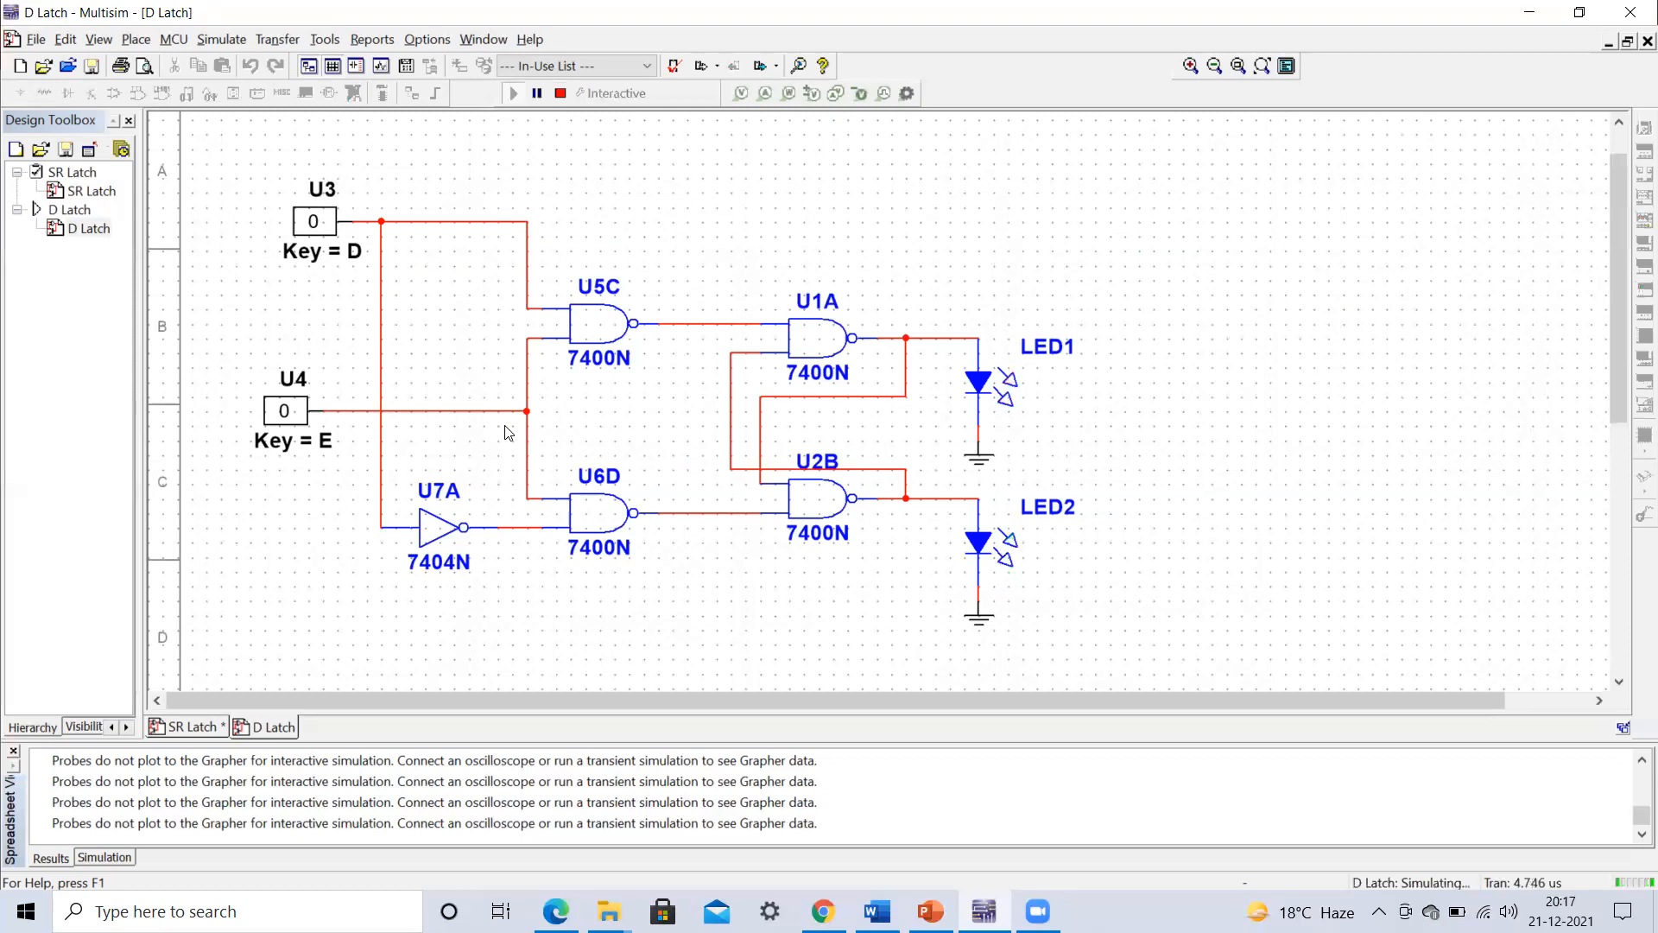
- Set the D latch's enable input E to 1 with D at 0 and compare against the function table in PowerPoint
key("e")
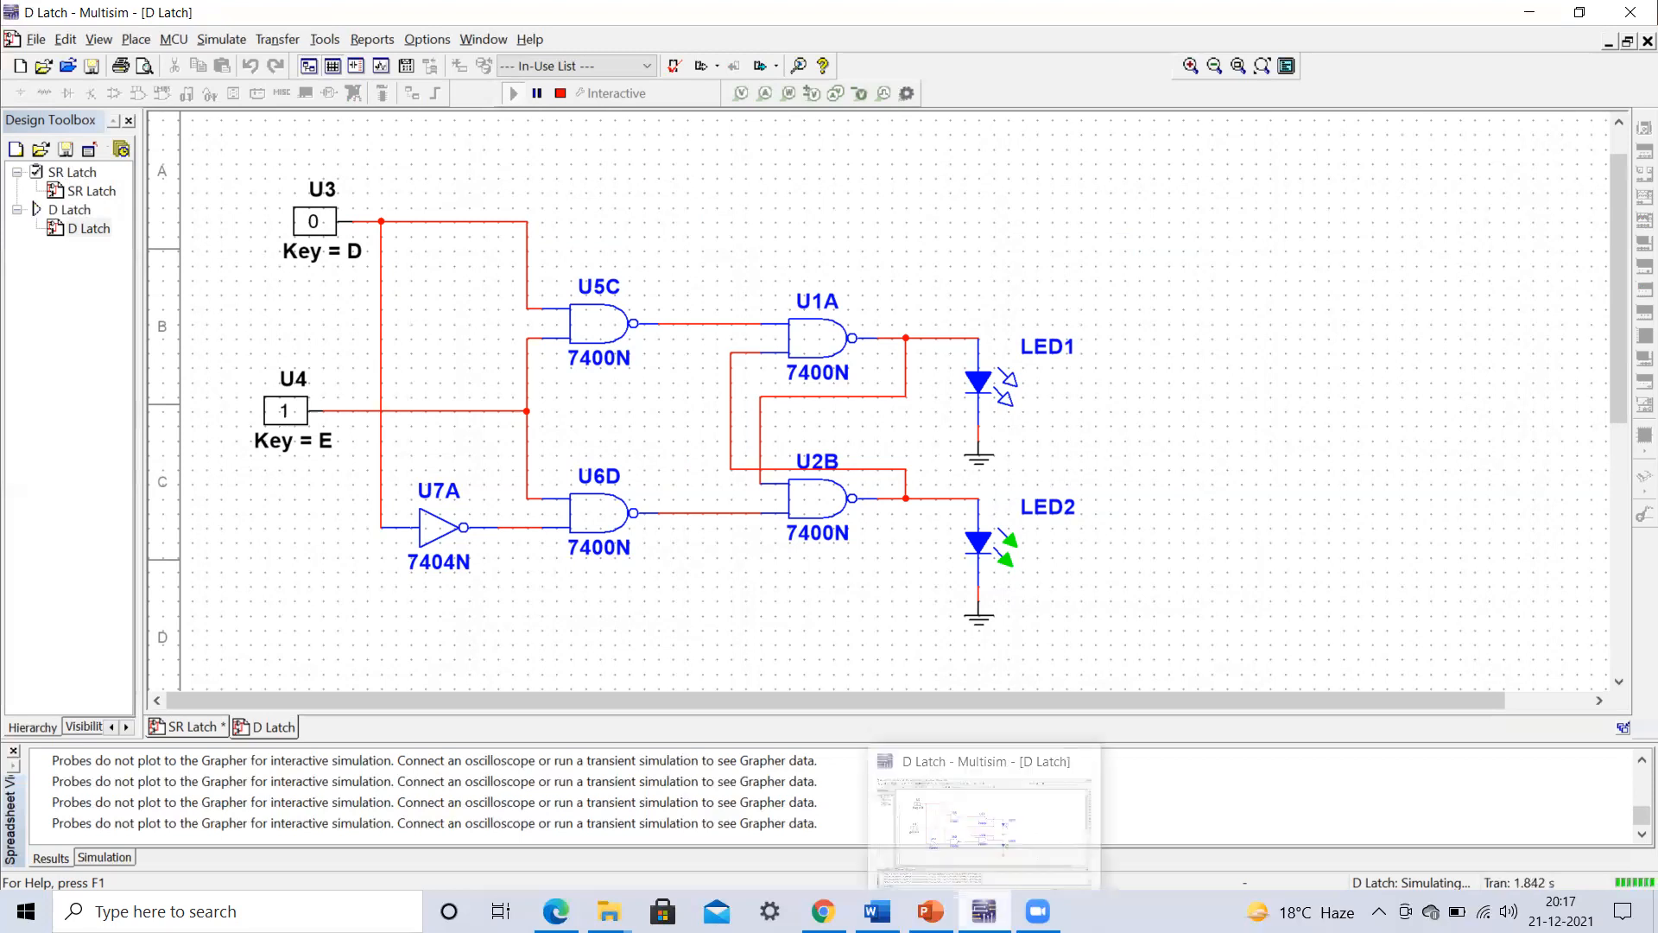
left_click(930, 912)
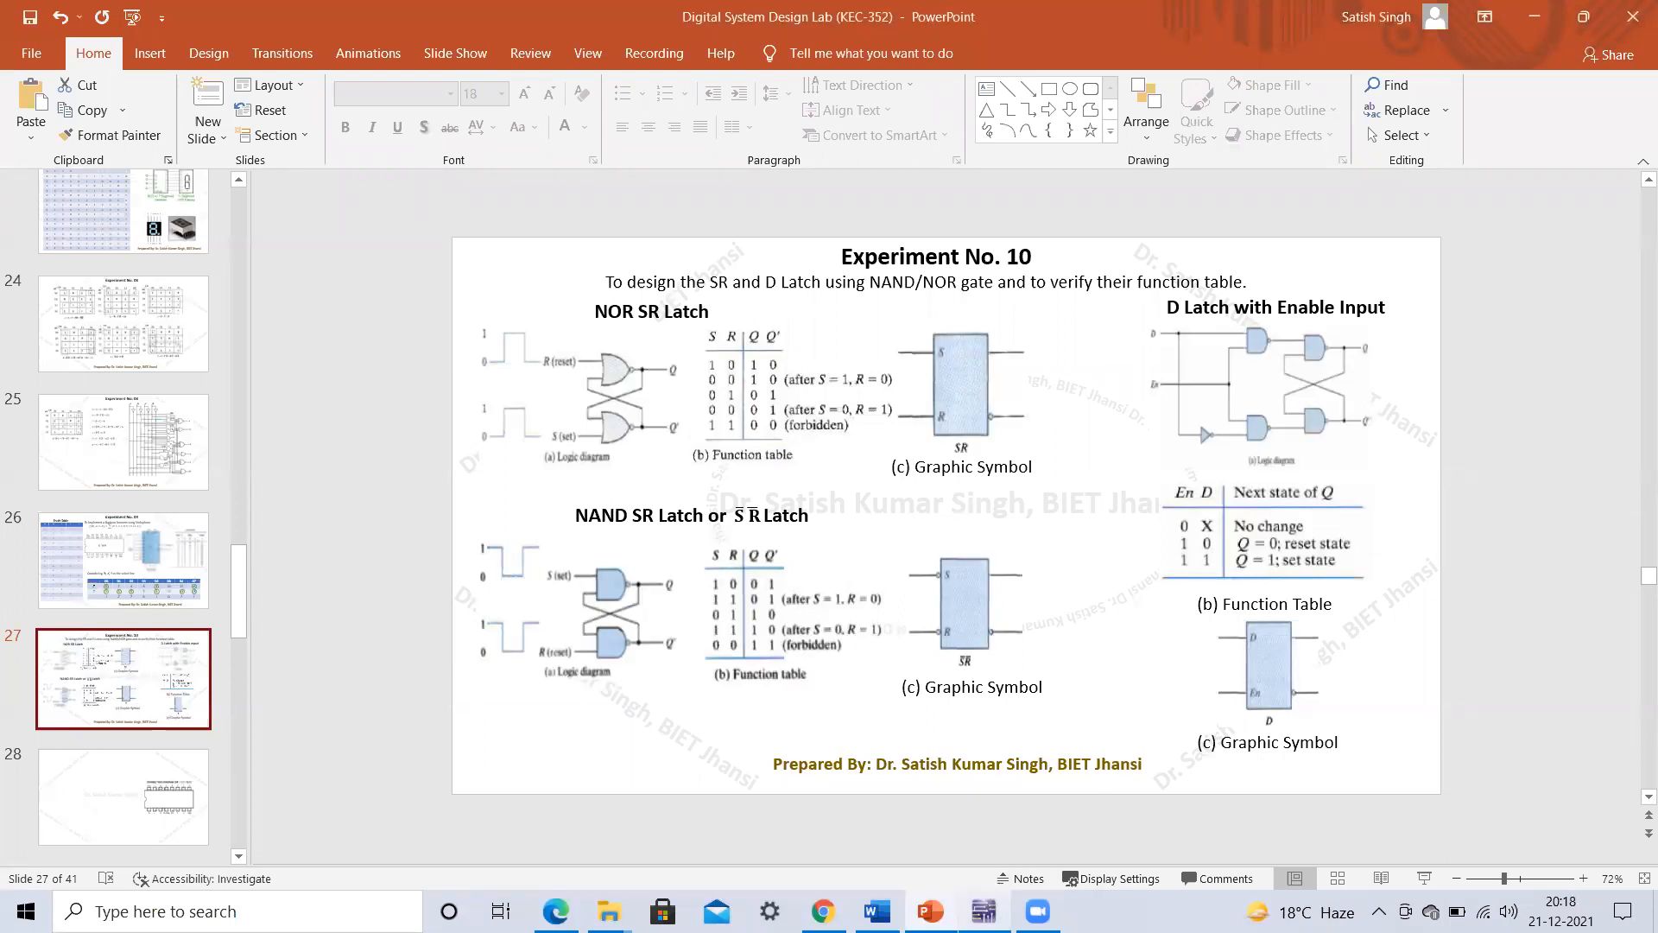
left_click(984, 911)
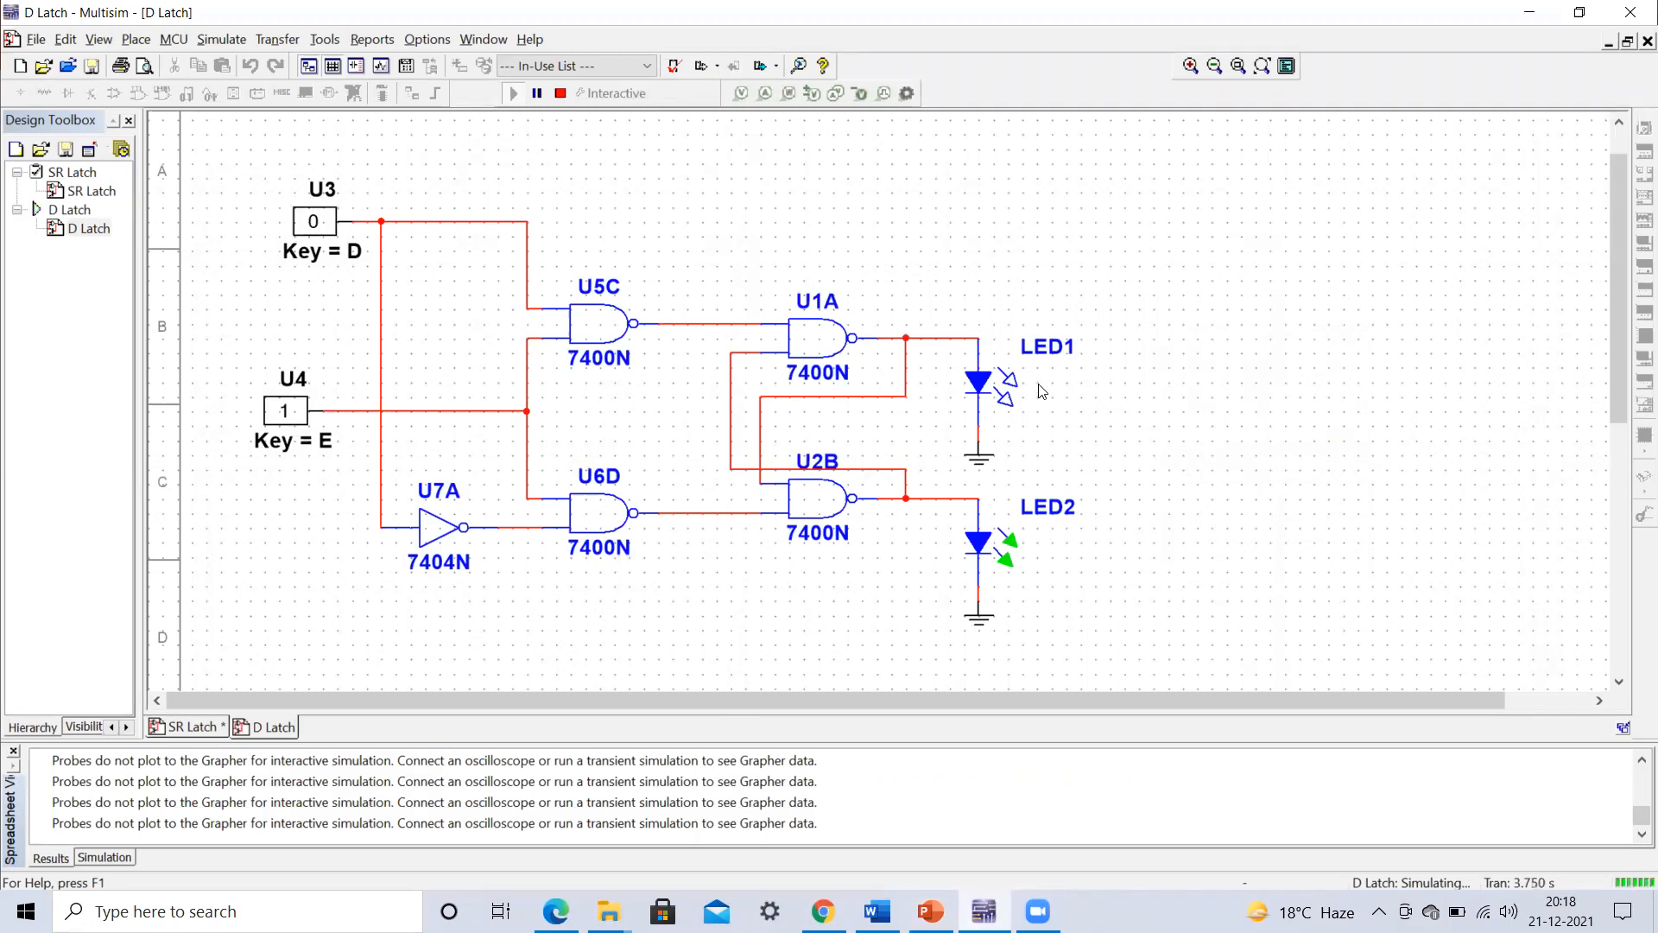
- Toggle the D input with E at 1, and repeat with E at 0, leaving D at 1
key("d")
key("d")
key("d")
key("d")
key("d")
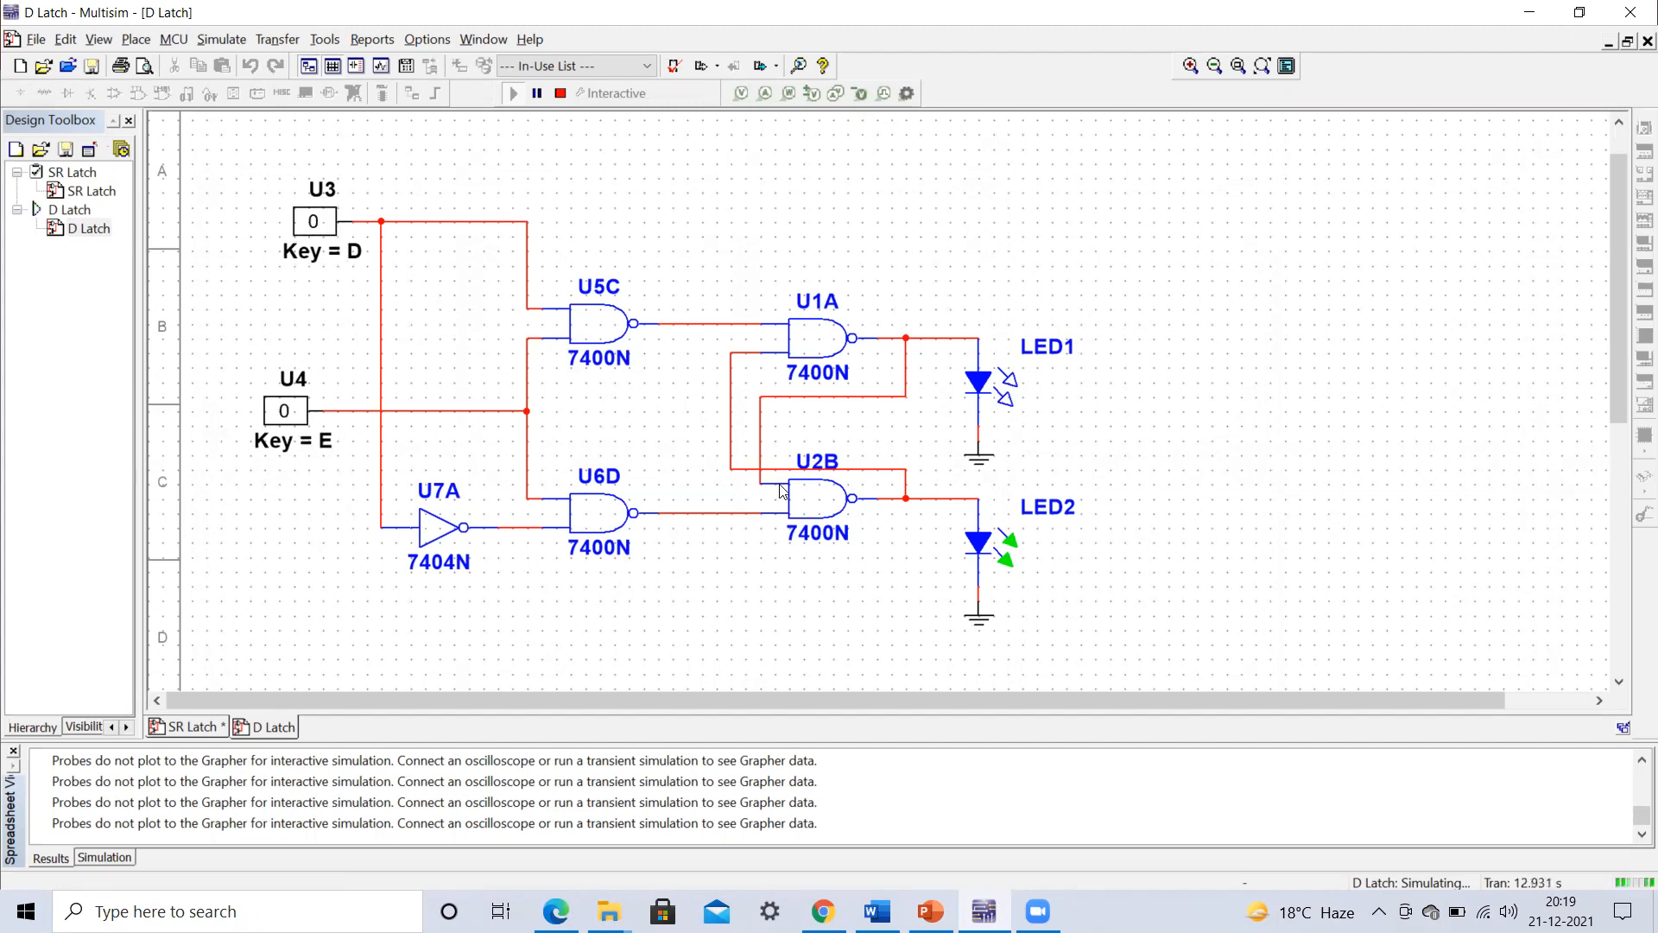
key("d")
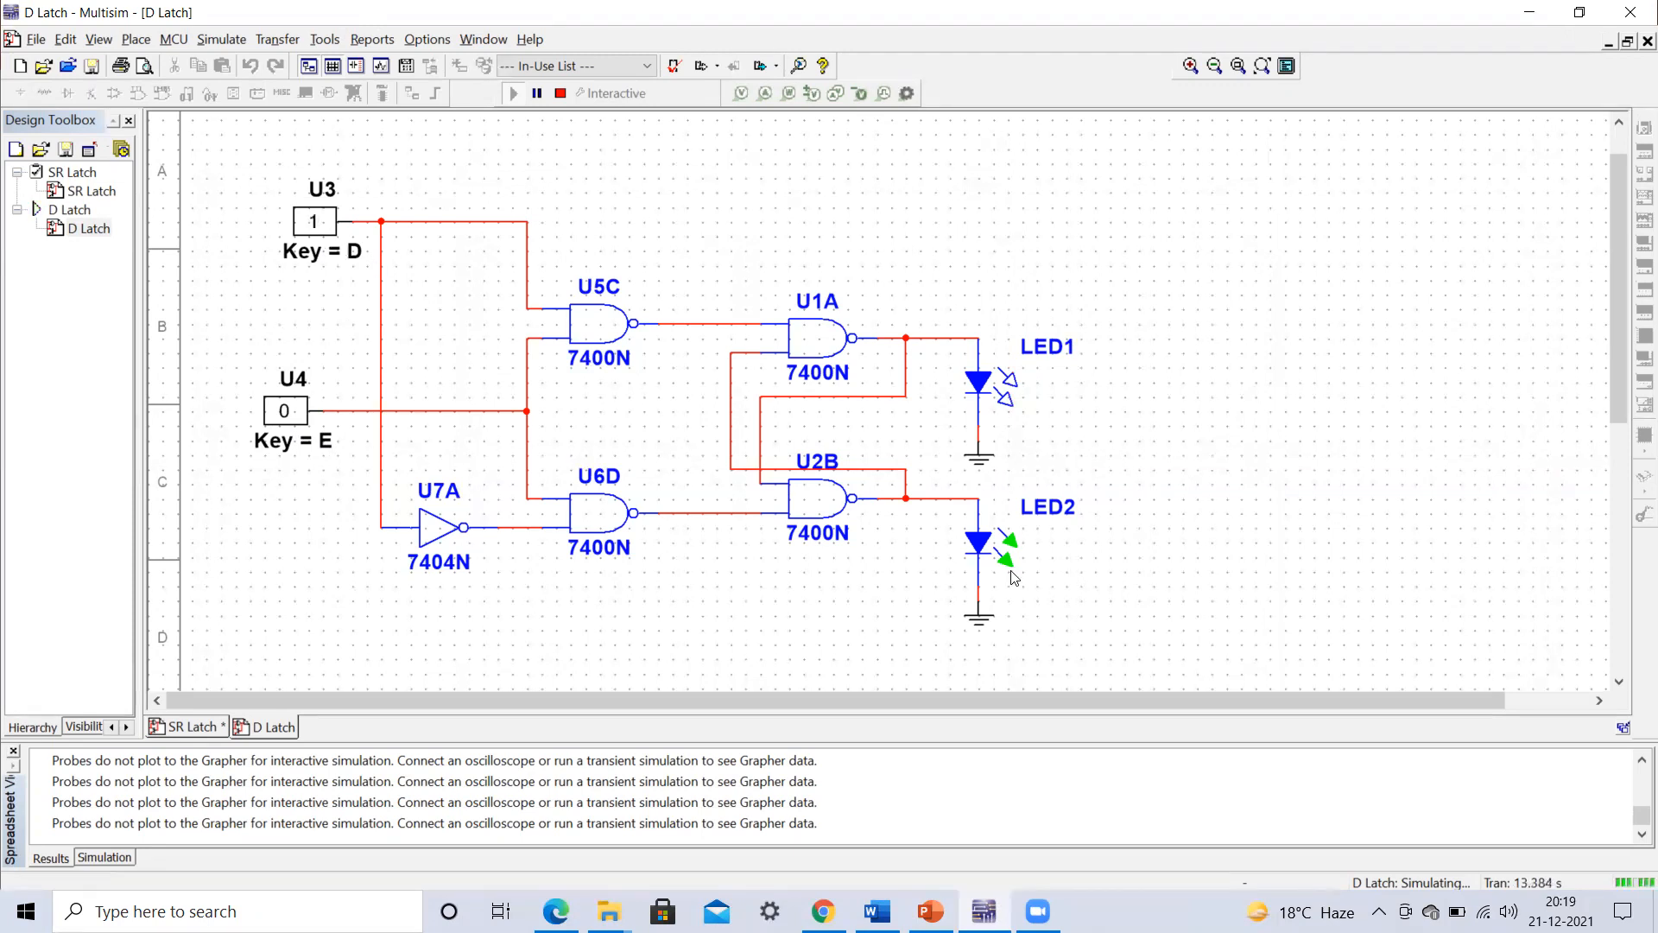